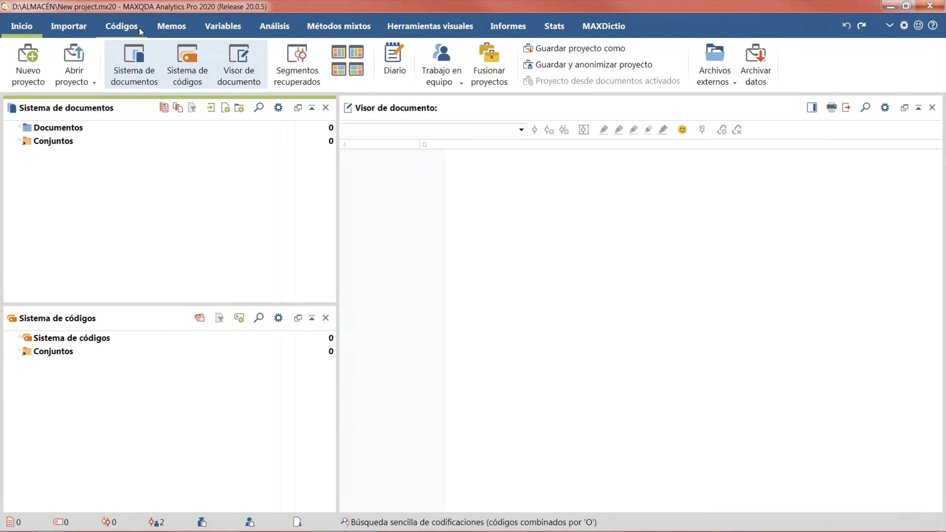
Start importing survey data from the Excel table "Cuestionario mediación intercultural CualSoft" in the Cuestionario folder
{"action": "left_click", "coordinate": [66, 27]}
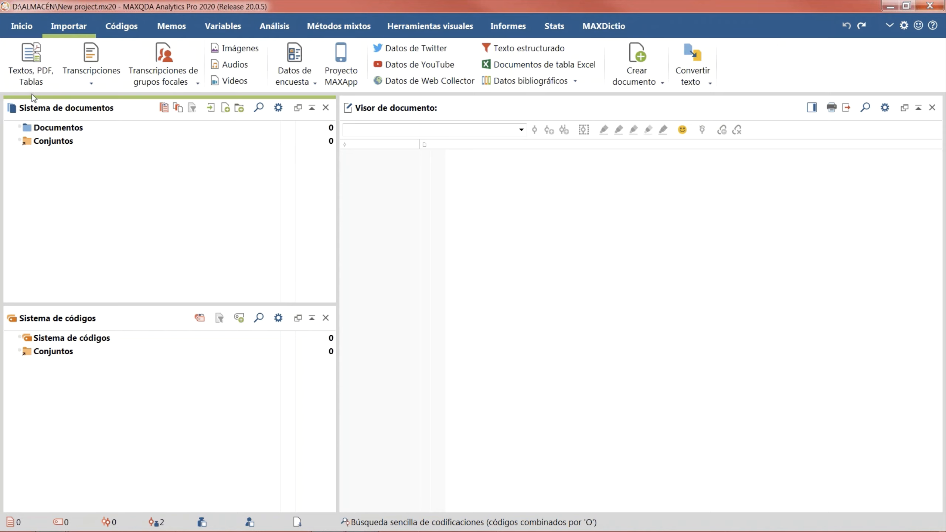
{"action": "left_click", "coordinate": [291, 82]}
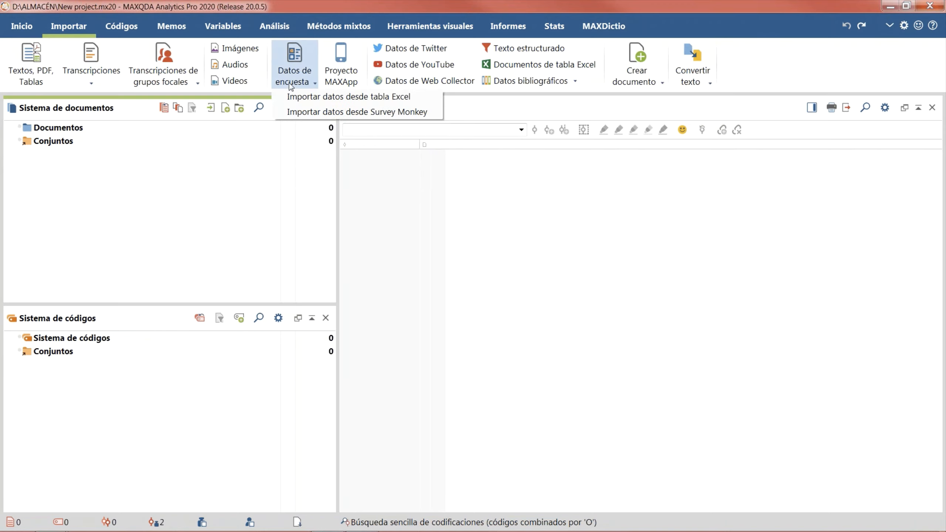
{"action": "left_click", "coordinate": [329, 98]}
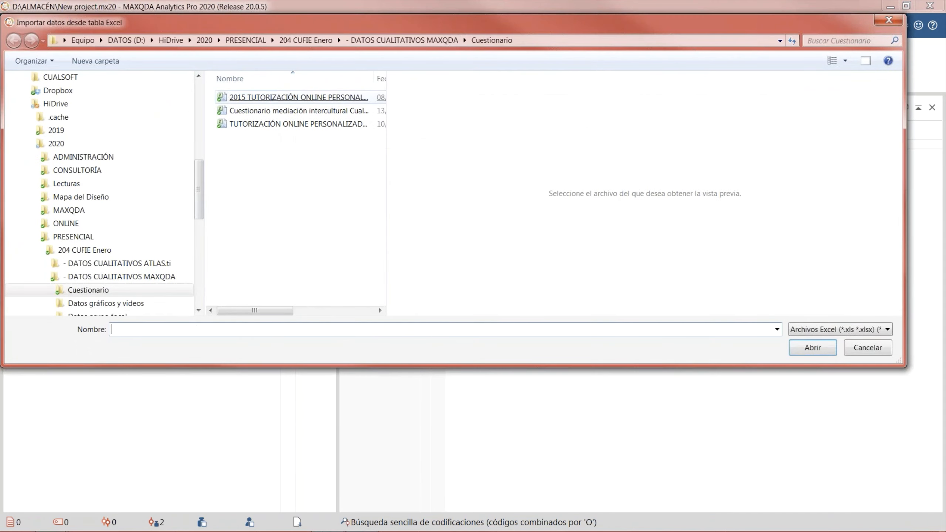
{"action": "double_click", "coordinate": [292, 111]}
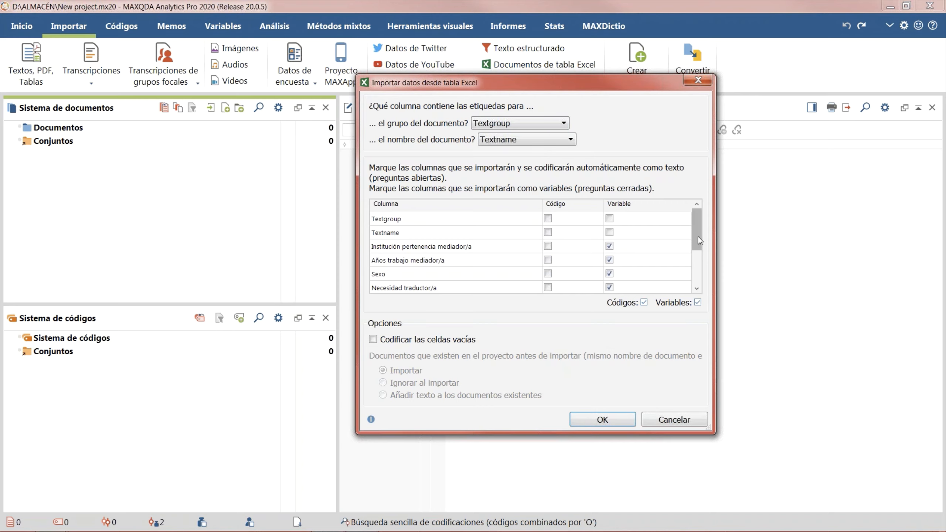
Set the risk factors, protection factor and mediator role columns to import as codes instead of variables
{"action": "left_click_drag", "start_coordinate": [698, 236], "coordinate": [571, 356]}
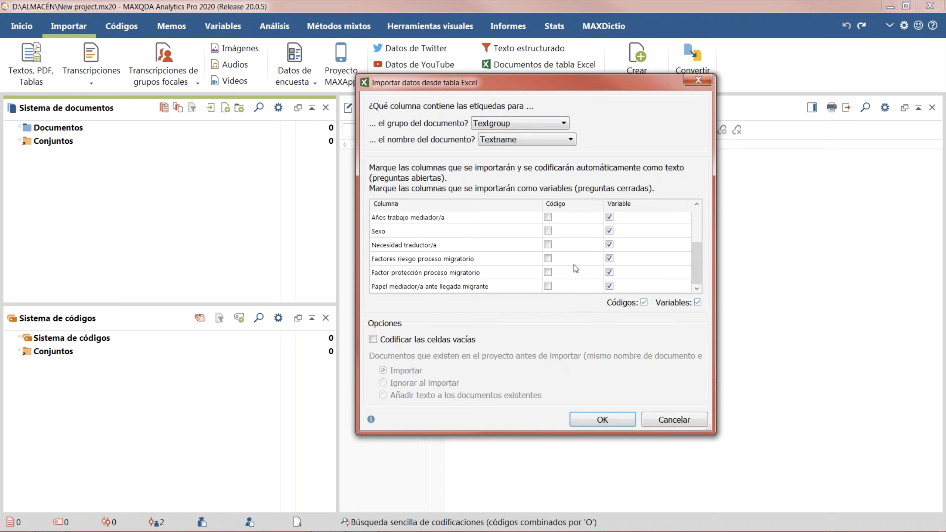
{"action": "left_click", "coordinate": [548, 258]}
{"action": "left_click", "coordinate": [548, 273]}
{"action": "left_click", "coordinate": [610, 259]}
{"action": "left_click", "coordinate": [610, 286]}
Switch to the DATOS CUALITATIVOS MAXQDA folder and open "Cuestionario mediación intercultural CualSoft.xlsx" from Cuestionario in Excel
{"action": "mouse_move", "coordinate": [156, 530]}
{"action": "mouse_move", "coordinate": [53, 529]}
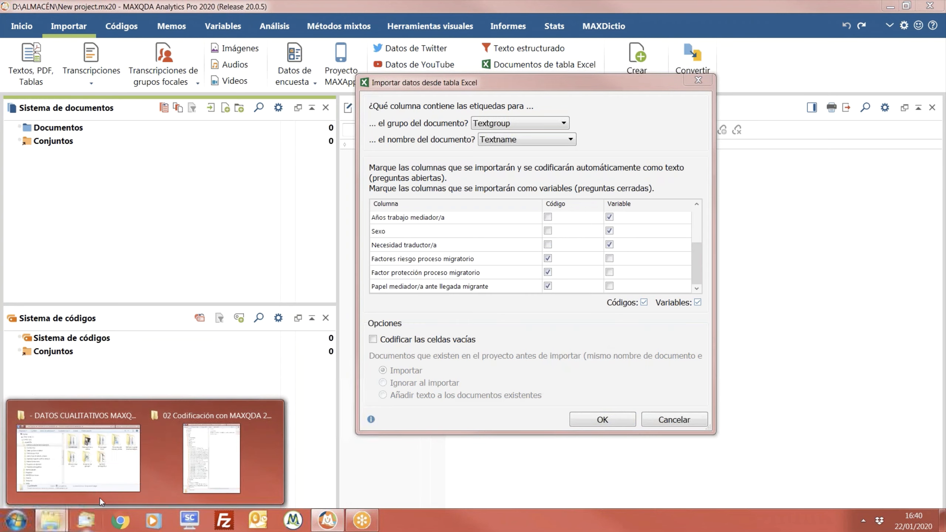
{"action": "left_click", "coordinate": [75, 447]}
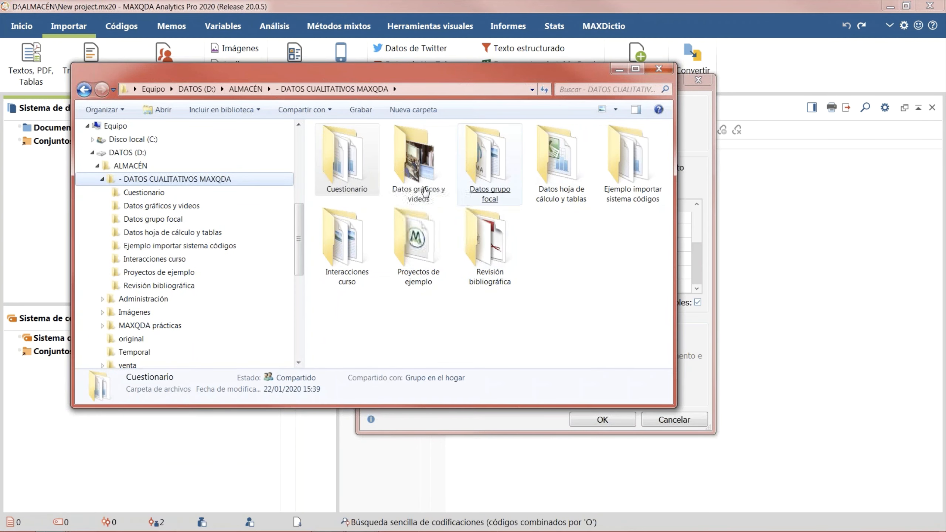
{"action": "double_click", "coordinate": [344, 158]}
{"action": "double_click", "coordinate": [415, 168]}
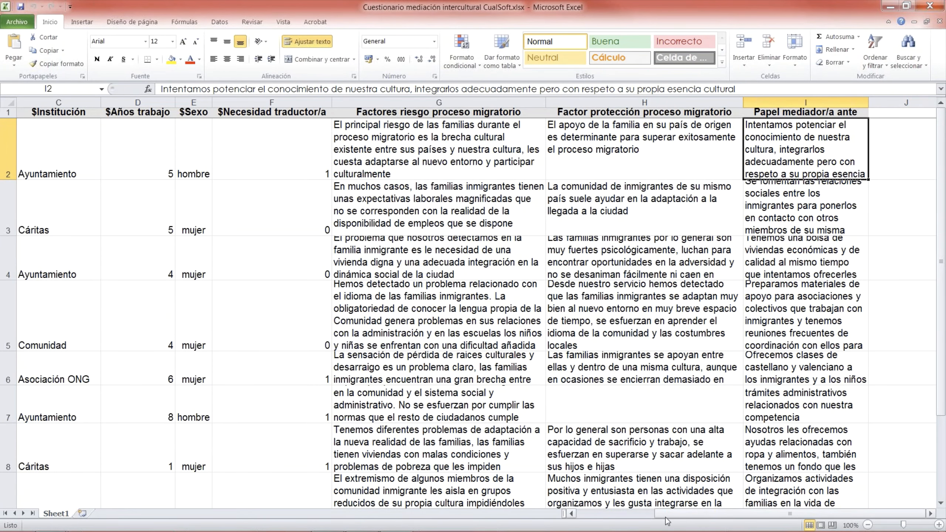
Examine the questionnaire sheet's column headers, from Textgroup and Textname through the $ variables to the open-question columns
{"action": "left_click_drag", "start_coordinate": [669, 521], "coordinate": [596, 520]}
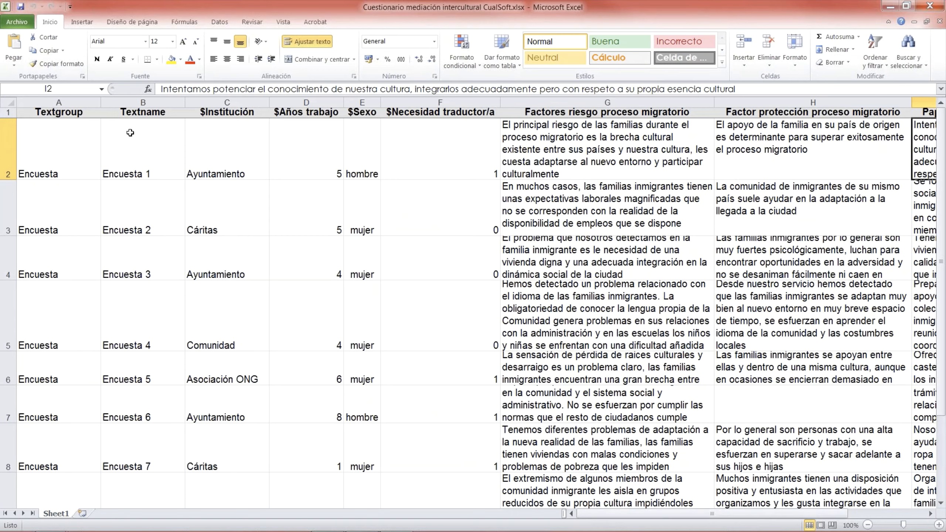
{"action": "left_click", "coordinate": [61, 115]}
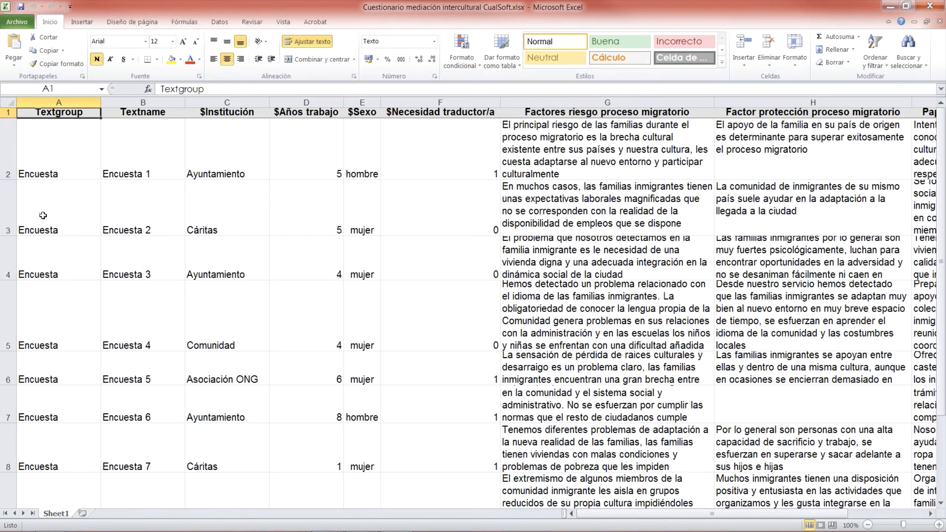
{"action": "left_click", "coordinate": [151, 112]}
{"action": "key", "text": "Right"}
{"action": "key", "text": "Right"}
{"action": "key", "text": "Right"}
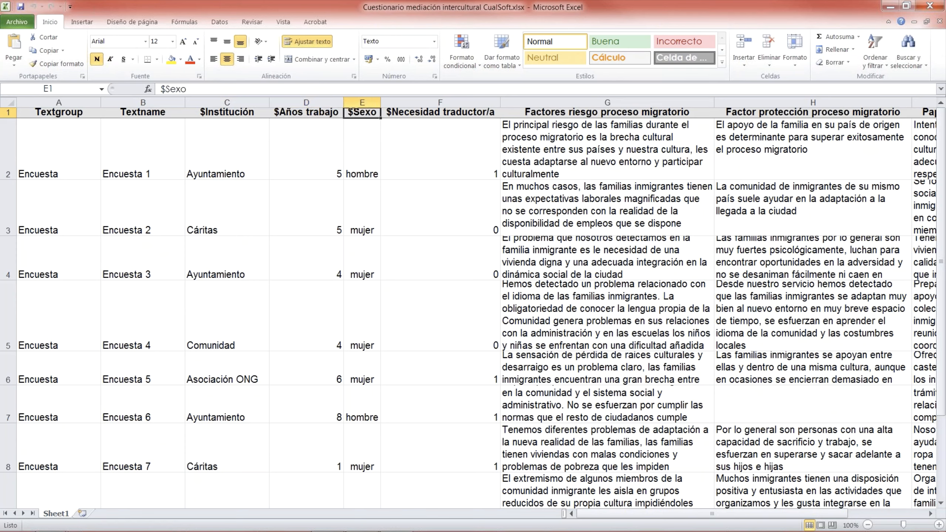
{"action": "key", "text": "Right"}
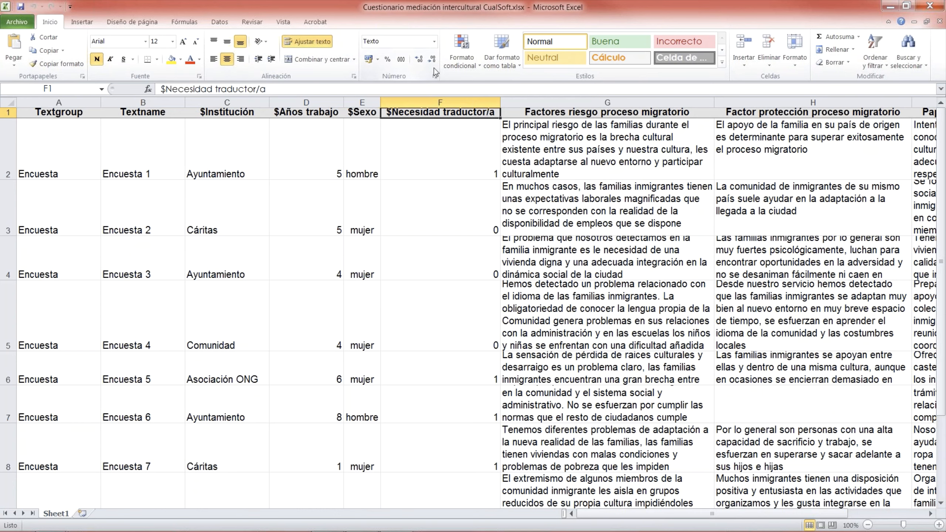
{"action": "key", "text": "Right"}
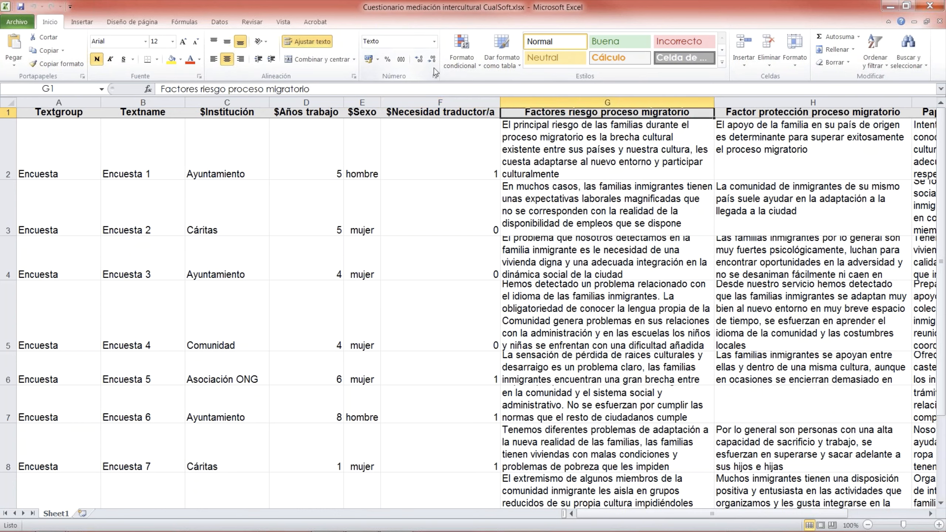
{"action": "key", "text": "Right"}
{"action": "key", "text": "Right"}
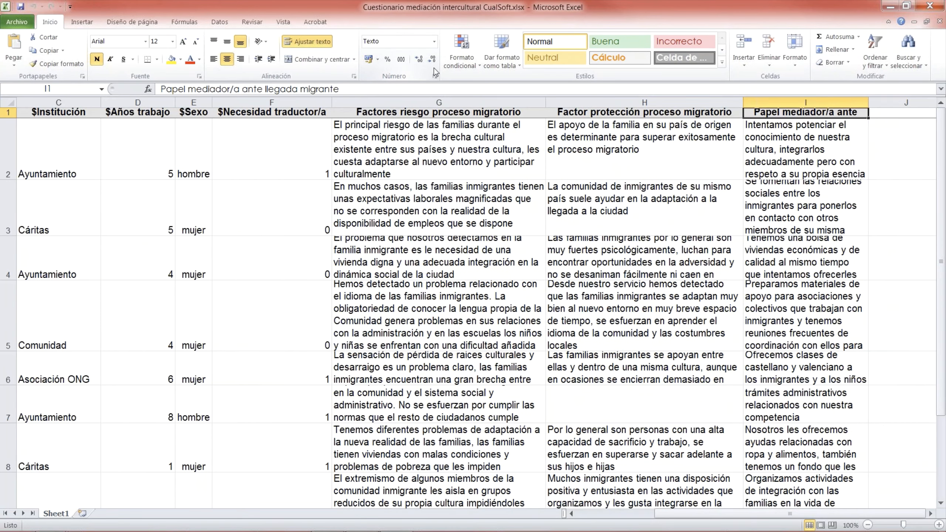
{"action": "key", "text": "Left"}
{"action": "key", "text": "Left"}
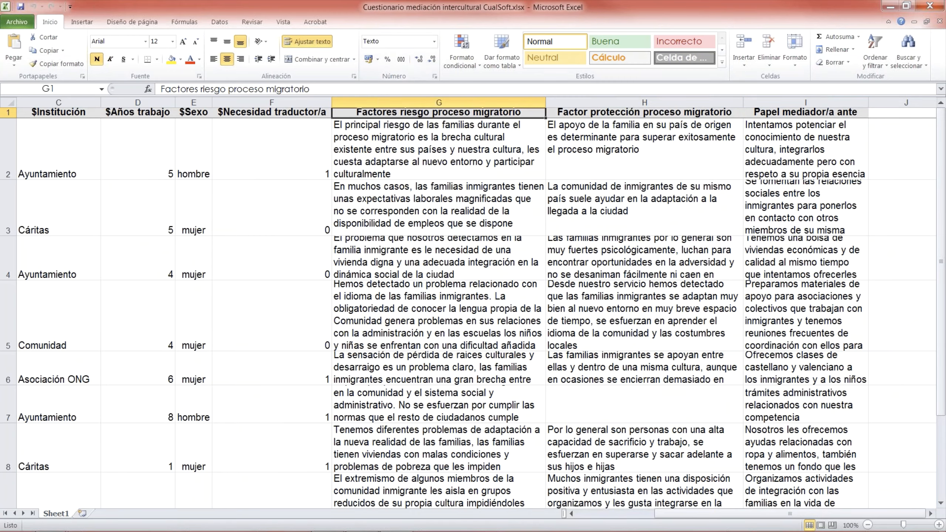
Close the questionnaire workbook and its folder, and cancel the Excel table import in MAXQDA
{"action": "left_click", "coordinate": [942, 5]}
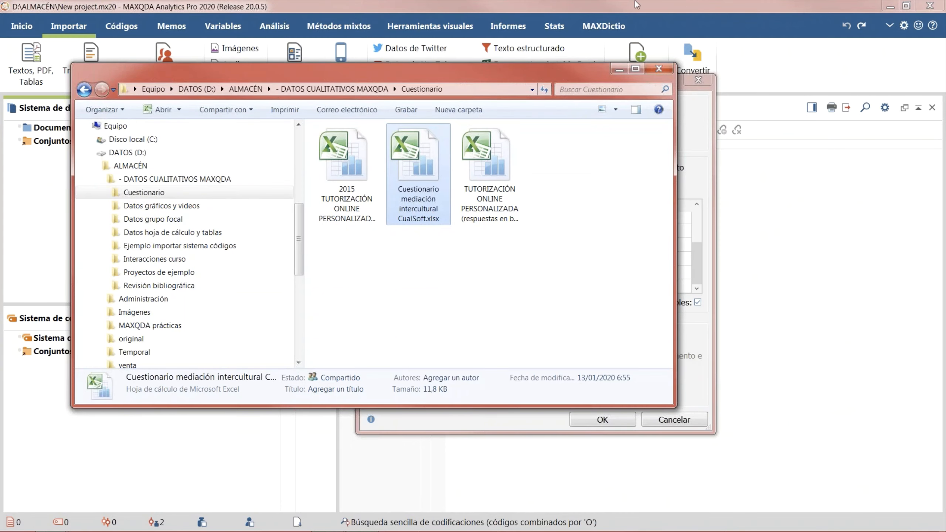
{"action": "left_click", "coordinate": [658, 69]}
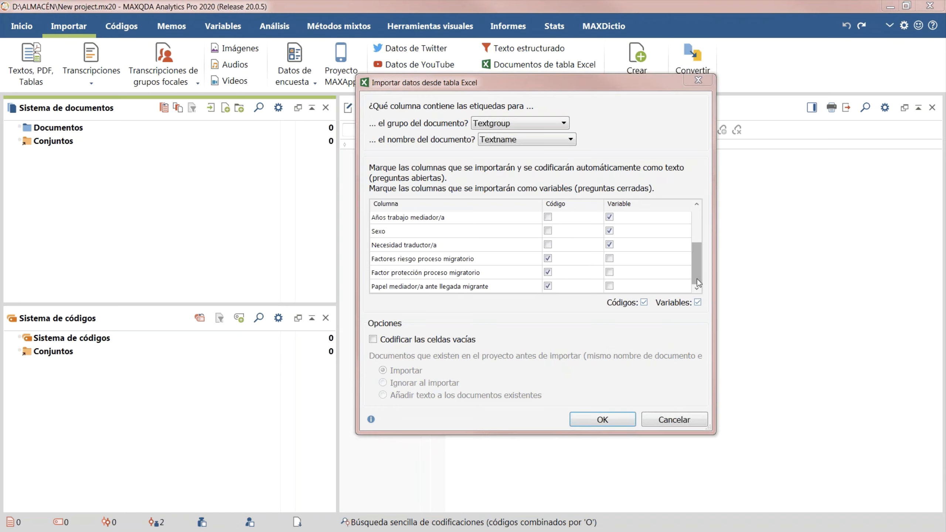
{"action": "mouse_move", "coordinate": [697, 279]}
{"action": "left_mouse_down"}
{"action": "mouse_move", "coordinate": [701, 244]}
{"action": "mouse_move", "coordinate": [696, 277]}
{"action": "left_mouse_up"}
{"action": "left_click", "coordinate": [674, 420]}
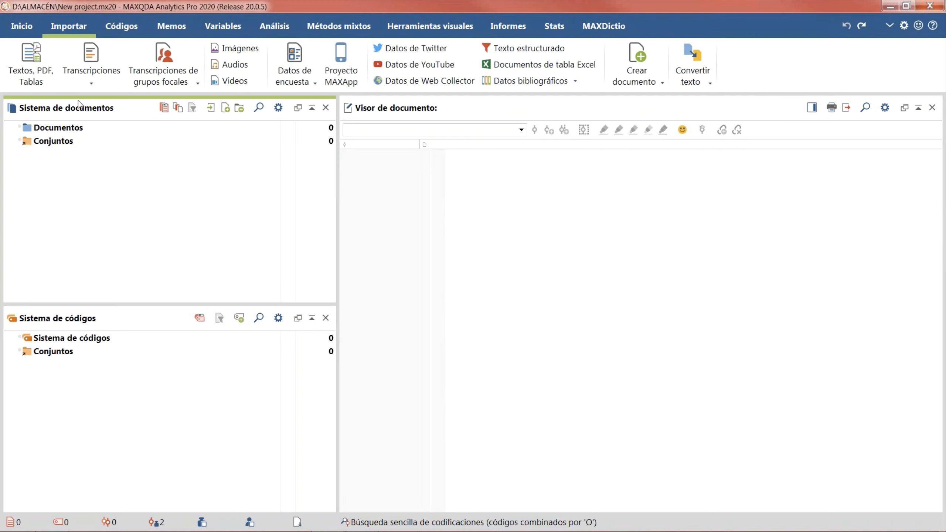
Import the survey data from the Excel table with institution, years worked, sex and translator need as new variables, and close the import summary
{"action": "left_click", "coordinate": [297, 82]}
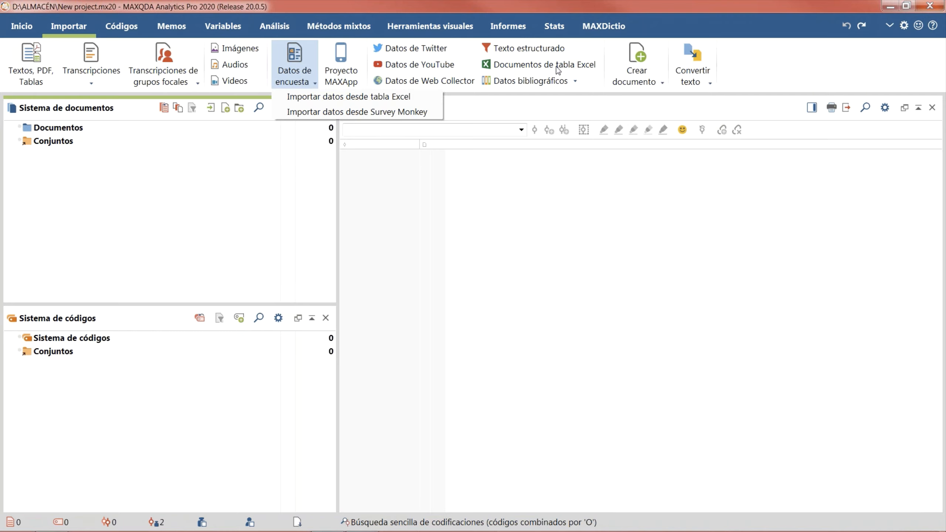
{"action": "left_click", "coordinate": [380, 98]}
{"action": "key", "text": "Escape"}
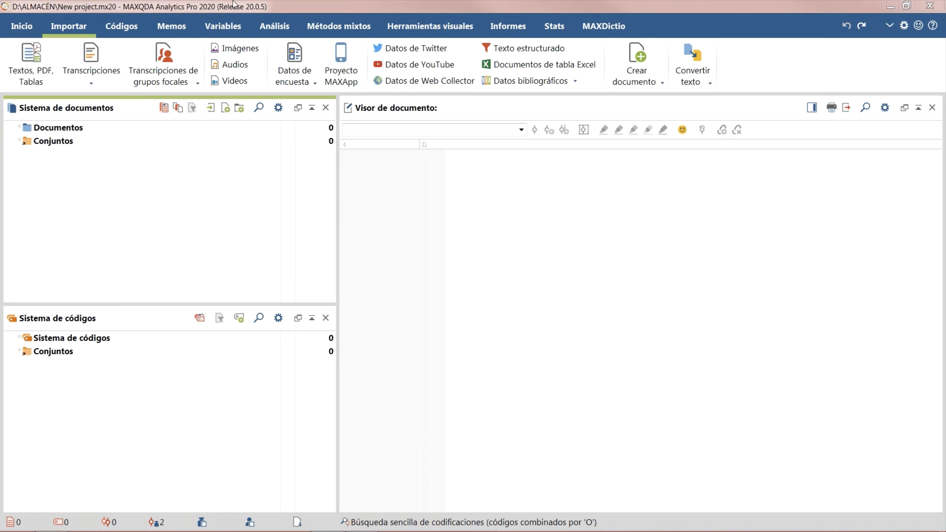
{"action": "left_click_drag", "start_coordinate": [408, 9], "coordinate": [515, 120]}
{"action": "left_click_drag", "start_coordinate": [700, 212], "coordinate": [776, 212]}
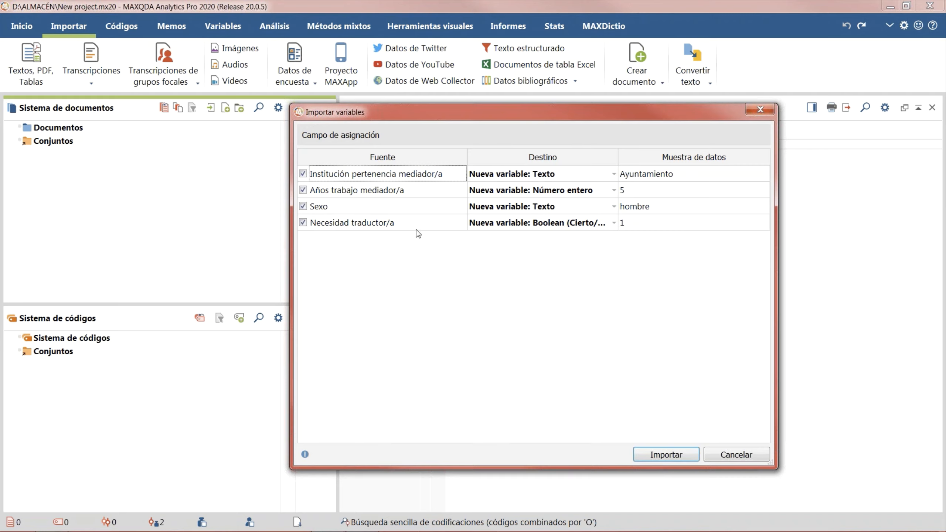
{"action": "left_click", "coordinate": [666, 455]}
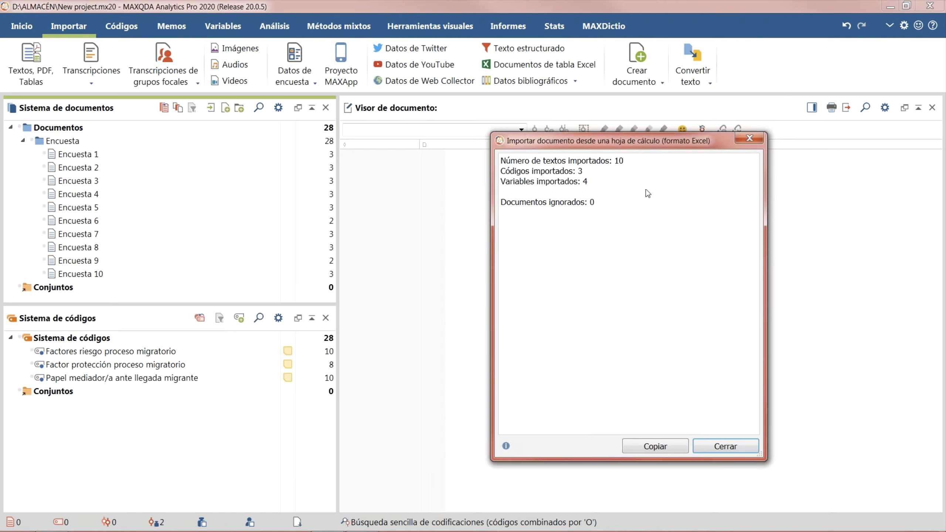
{"action": "left_click", "coordinate": [725, 446]}
Widen the document viewer, open Encuesta 1 in it and enlarge the displayed text
{"action": "left_click_drag", "start_coordinate": [336, 207], "coordinate": [306, 206]}
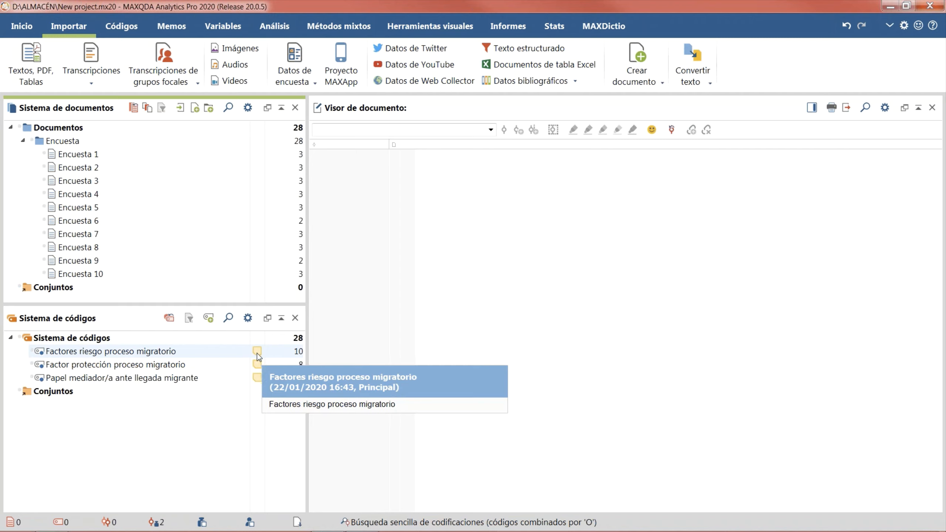
{"action": "double_click", "coordinate": [78, 153]}
{"action": "scroll", "coordinate": [524, 332], "scroll_direction": "up", "scroll_amount": 3}
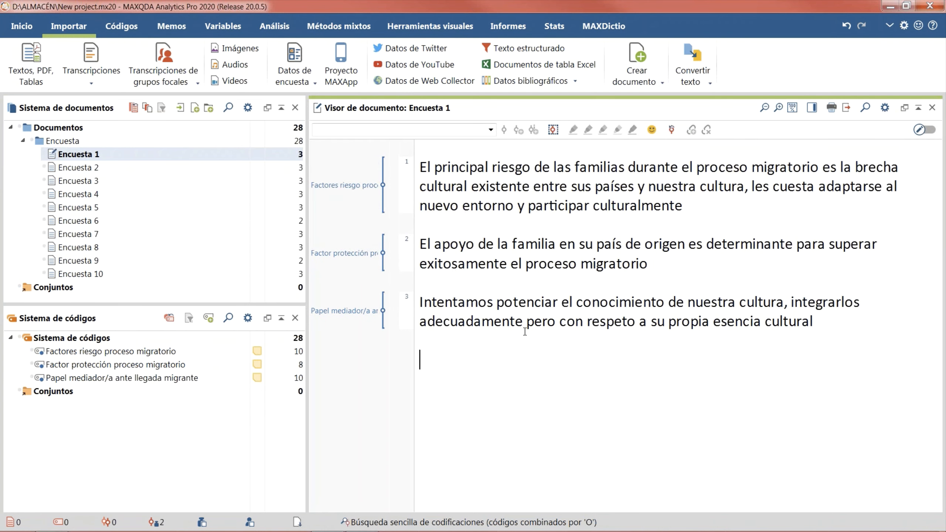
{"action": "scroll", "coordinate": [524, 331], "scroll_direction": "up", "scroll_amount": 1}
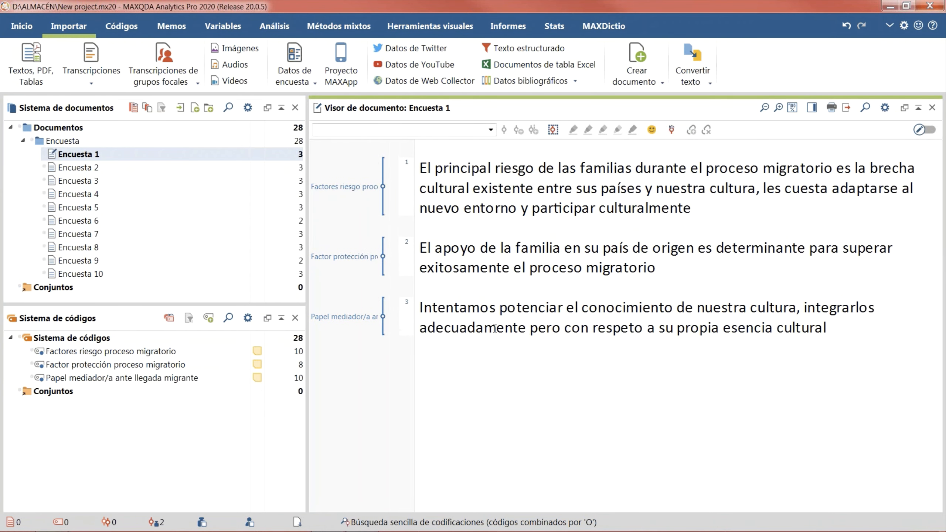
Color the risk factors code orange, the protection factor code light blue and the mediator role code green, and widen the coding column
{"action": "right_click", "coordinate": [124, 351]}
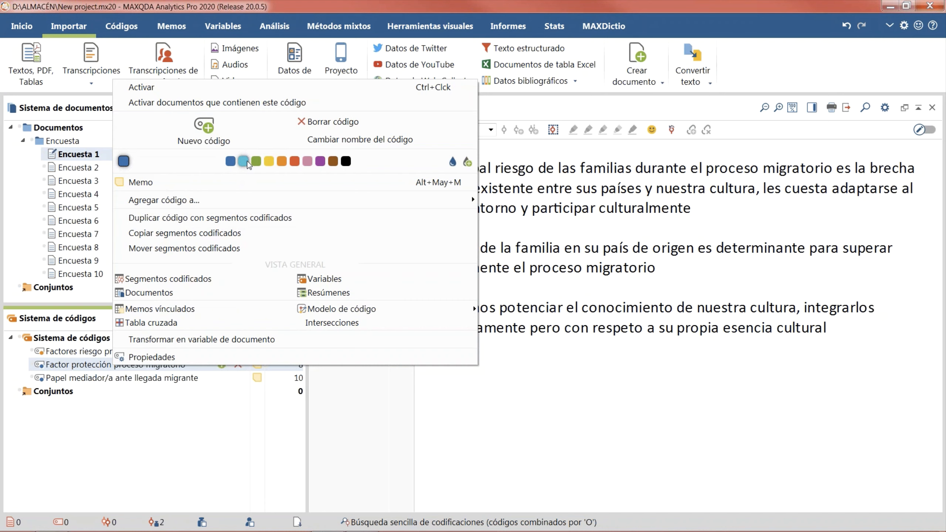
{"action": "left_click", "coordinate": [291, 149]}
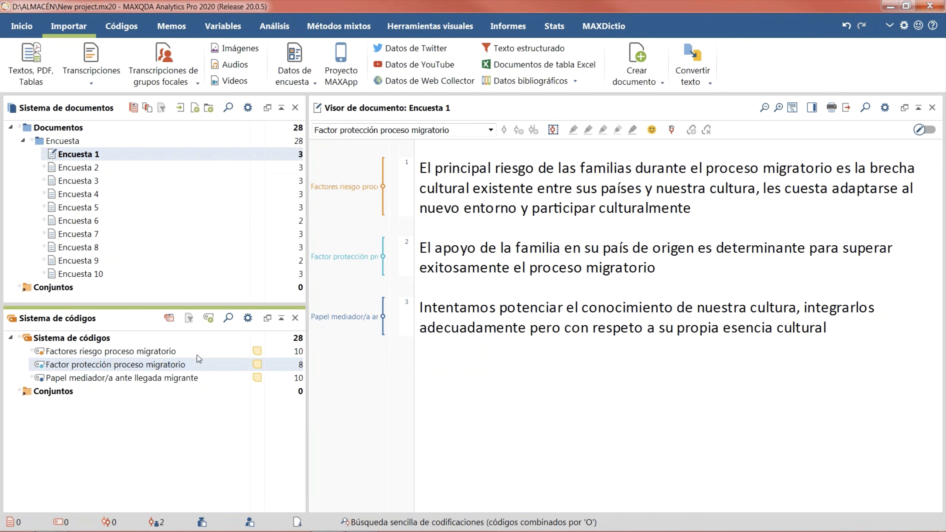
{"action": "left_click", "coordinate": [184, 379]}
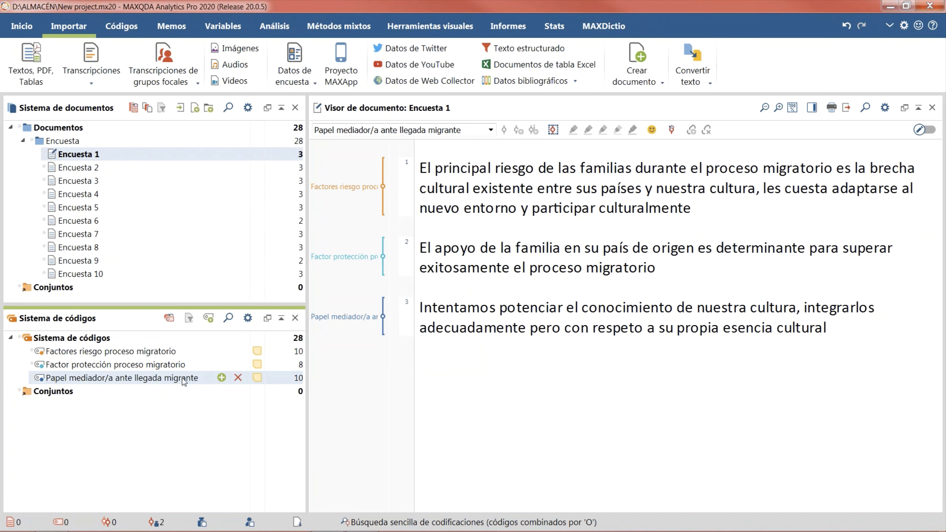
{"action": "right_click", "coordinate": [184, 378]}
{"action": "left_click", "coordinate": [314, 148]}
{"action": "left_click_drag", "start_coordinate": [439, 188], "coordinate": [501, 197]}
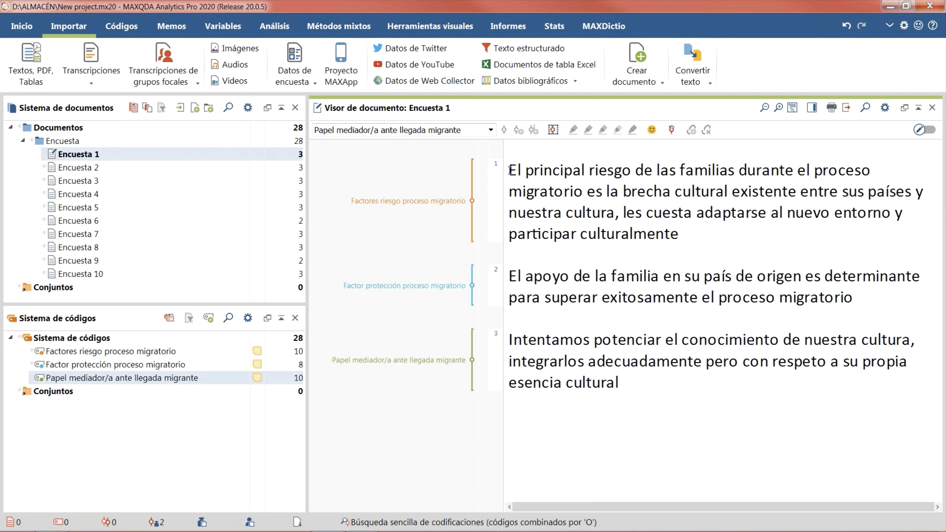
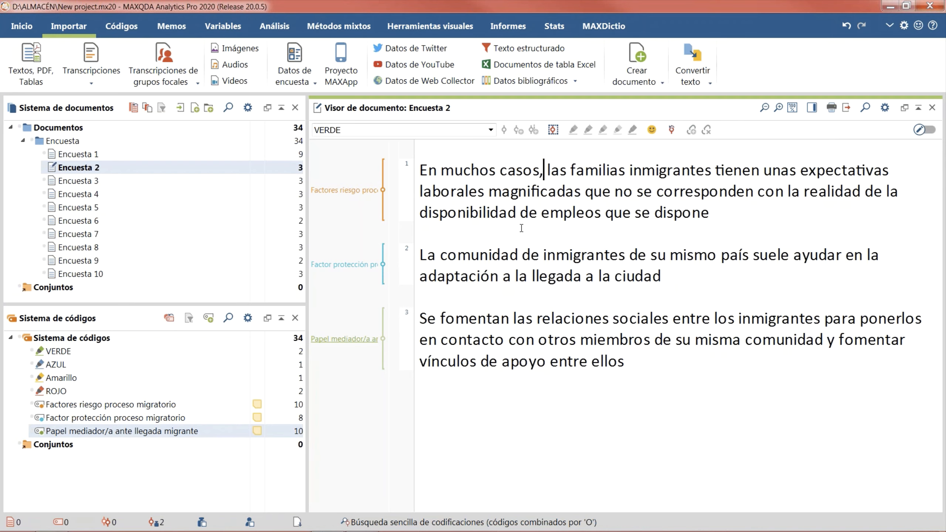
Turn on open coding mode and name a new code "Expectativas laborales irreales" for "expectativas laborales magnificadas" in Encuesta 2
{"action": "left_click", "coordinate": [554, 132]}
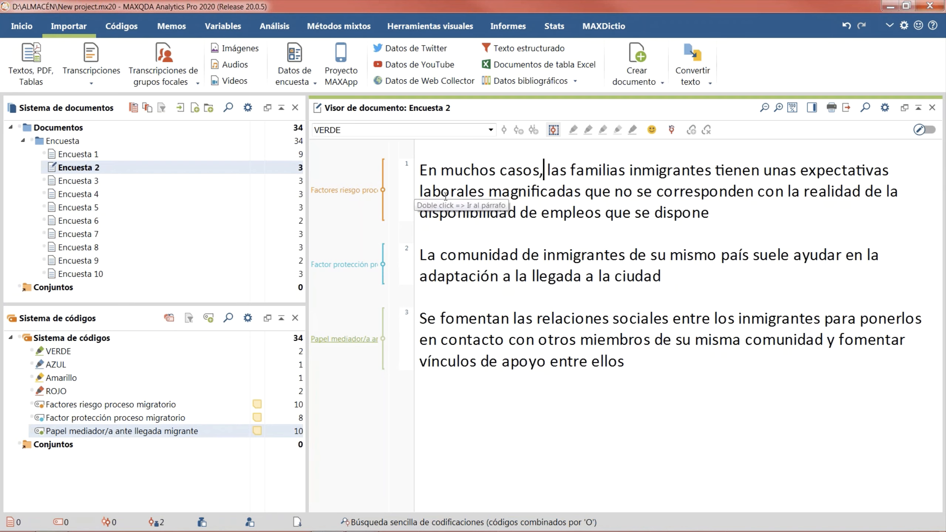
{"action": "left_click_drag", "start_coordinate": [800, 173], "coordinate": [582, 194]}
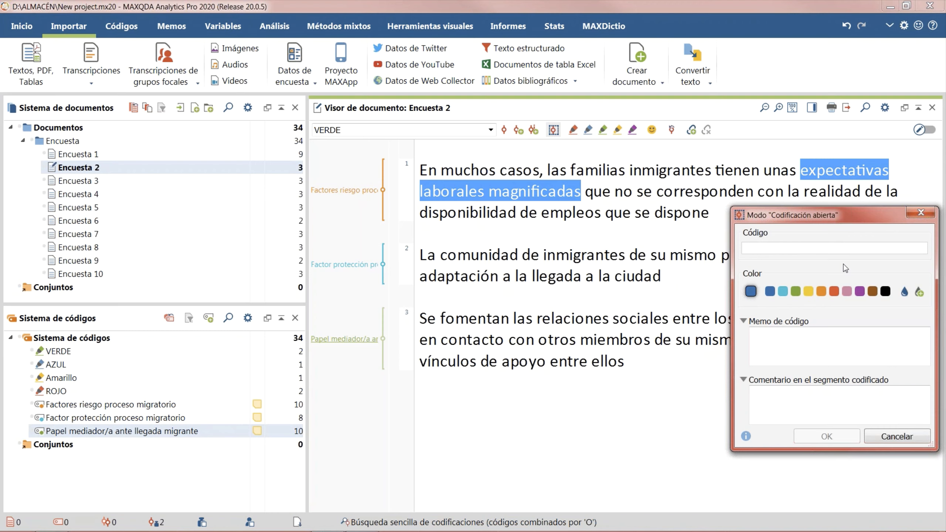
{"action": "type", "text": "E"}
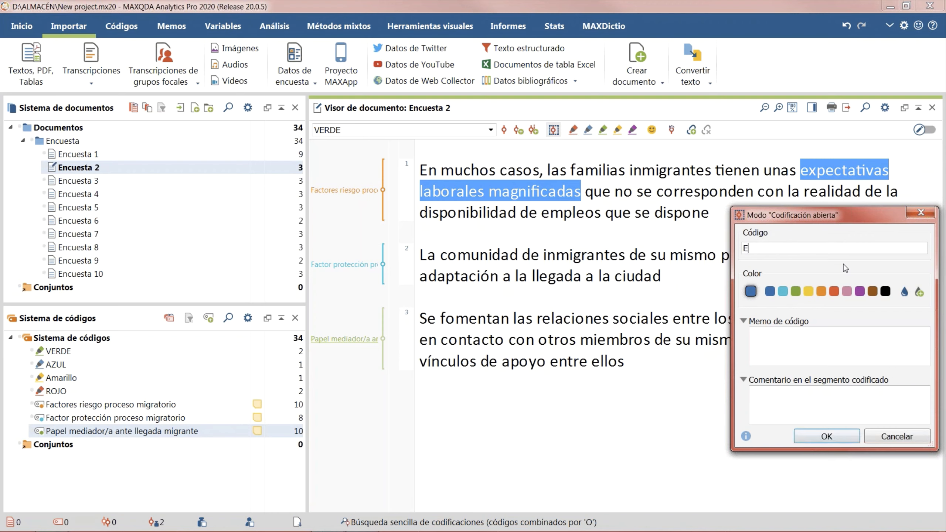
{"action": "type", "text": "xpectativas laborales irreales"}
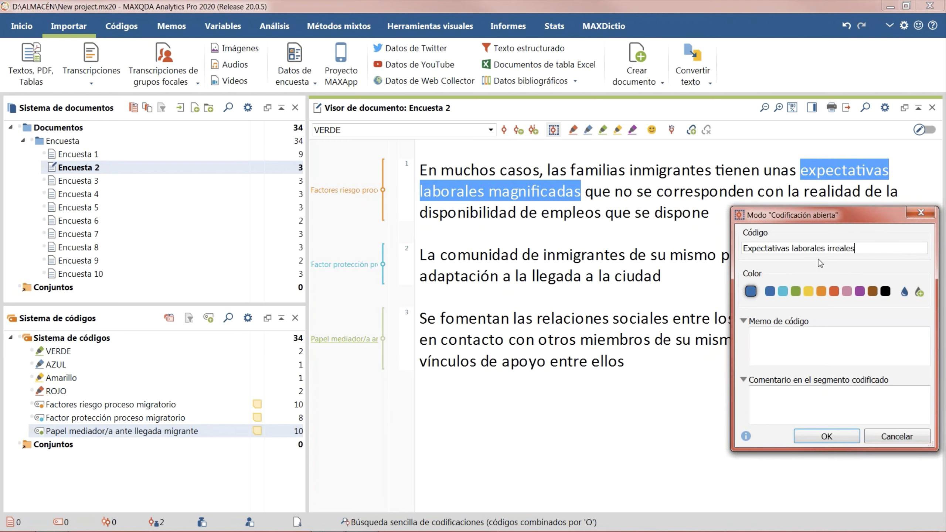
Color the new code orange, add the memo "¿magnificado e irreal es lo mismo? buscar información al respecto...", save it and enlarge the code list area
{"action": "left_click", "coordinate": [821, 291]}
{"action": "left_click", "coordinate": [758, 338]}
{"action": "key", "text": "Tab"}
{"action": "key", "text": "shift+Tab"}
{"action": "type", "text": "¿magnificado"}
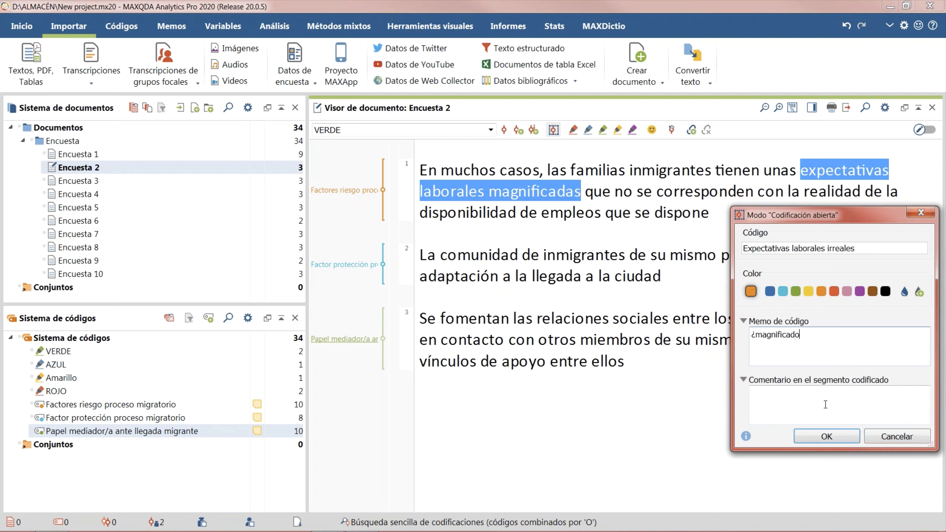
{"action": "type", "text": " e irreal es lo mismo? buscar informa"}
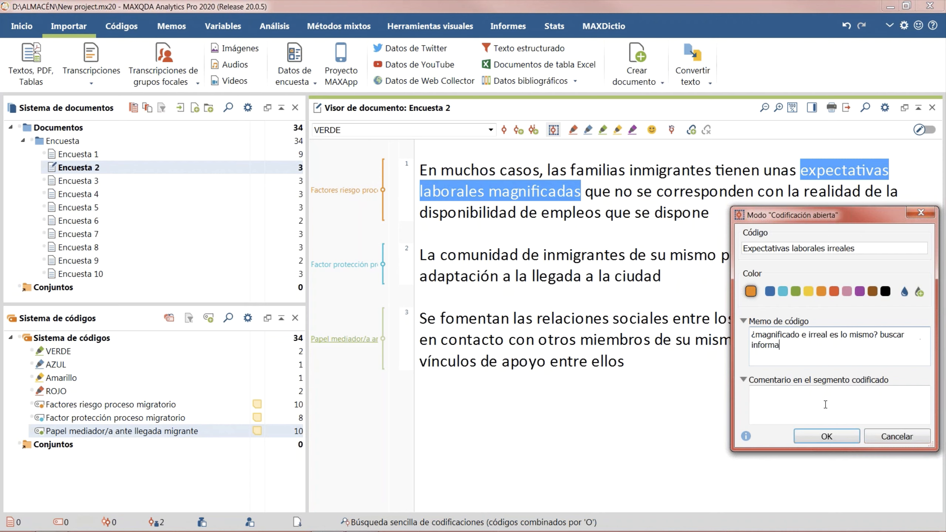
{"action": "type", "text": "ción al respecto..."}
{"action": "left_click", "coordinate": [798, 410]}
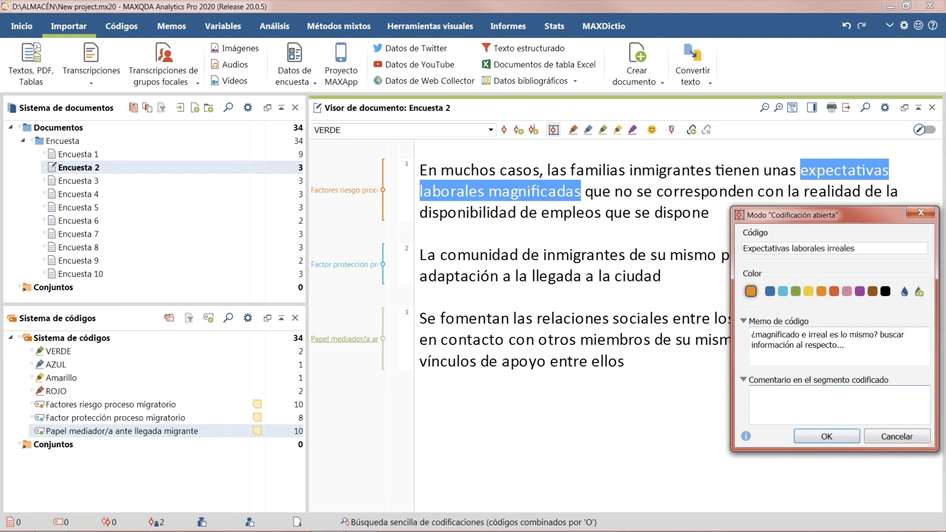
{"action": "left_click", "coordinate": [836, 439]}
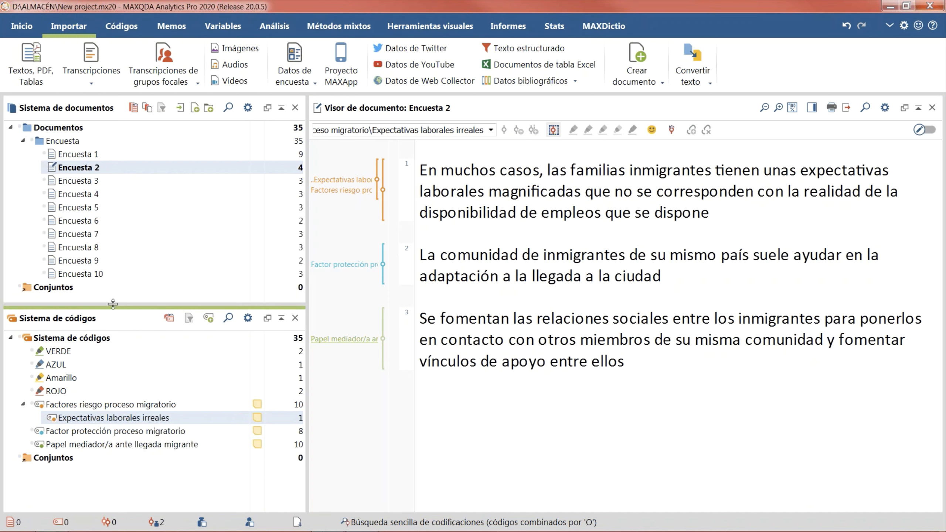
{"action": "left_click_drag", "start_coordinate": [113, 307], "coordinate": [127, 249]}
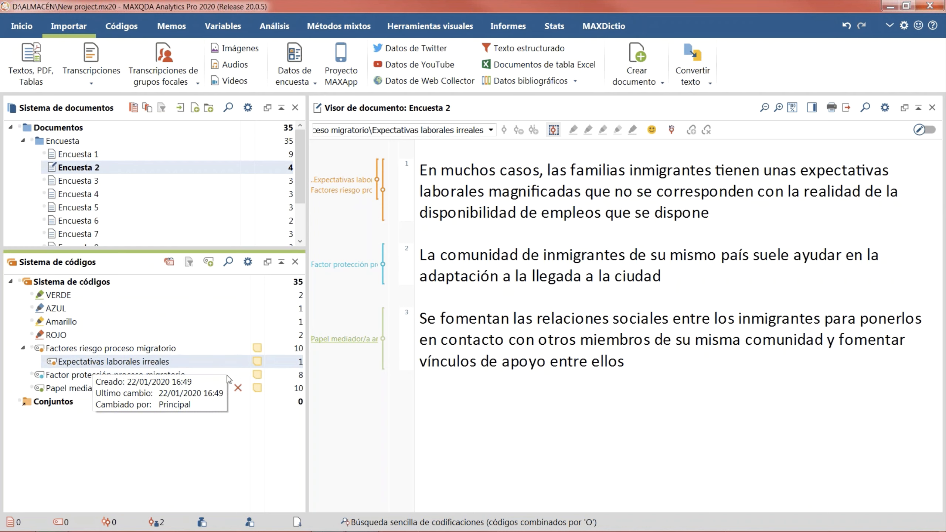
Open-code the second paragraph of Encuesta 2 as "Apoyo comunidad migrantes" and move that code under "Factor protección proceso migratorio"
{"action": "left_click", "coordinate": [628, 213]}
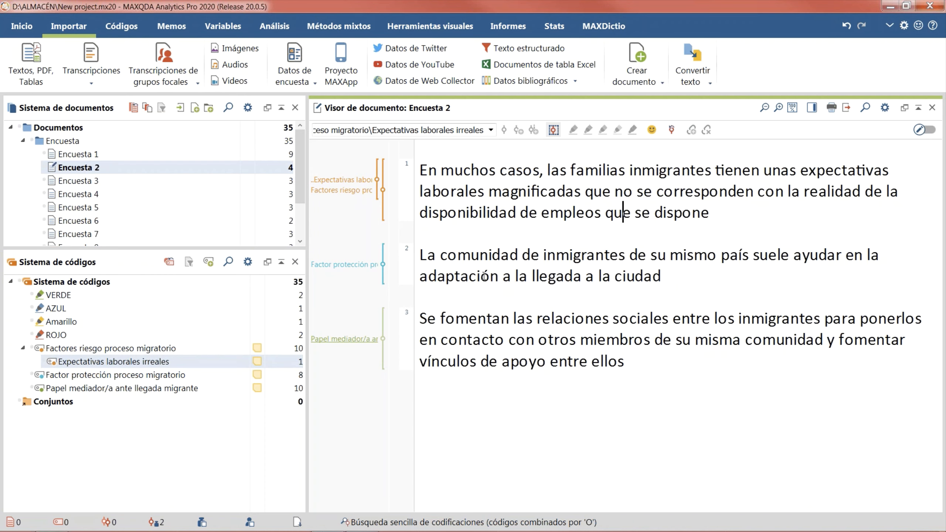
{"action": "left_click", "coordinate": [422, 257]}
{"action": "left_click_drag", "start_coordinate": [426, 257], "coordinate": [531, 299]}
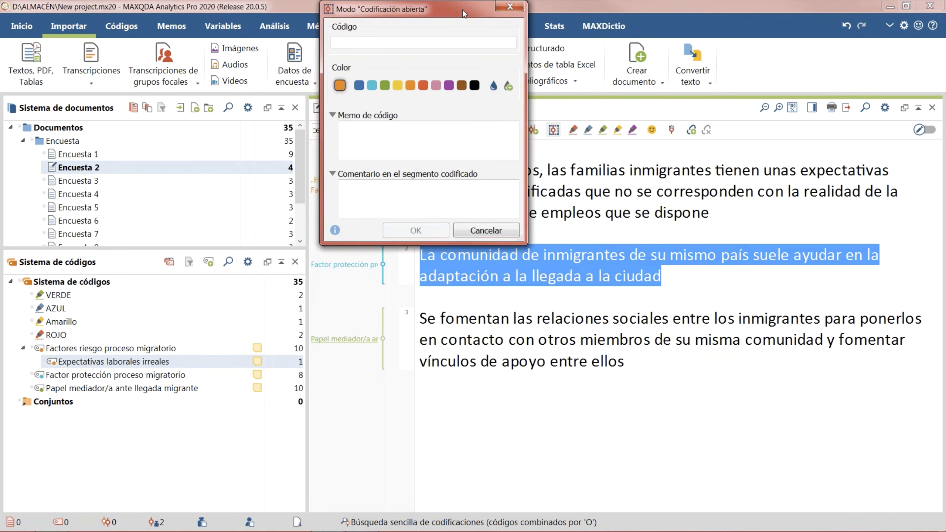
{"action": "left_click_drag", "start_coordinate": [463, 10], "coordinate": [830, 196]}
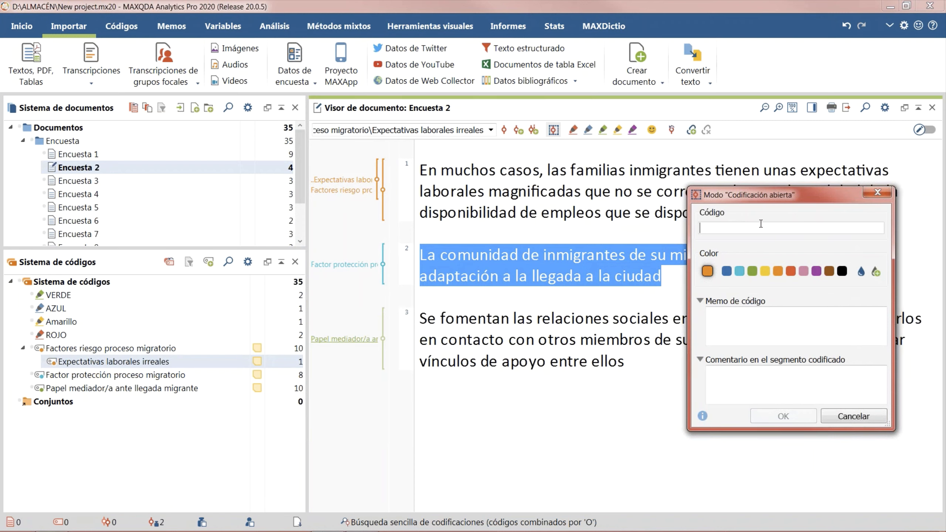
{"action": "type", "text": "Ap"}
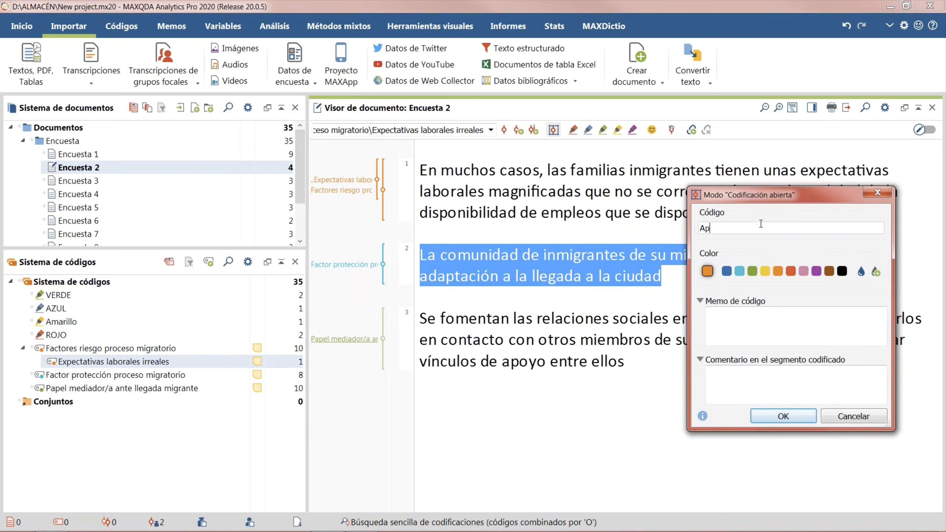
{"action": "type", "text": "oyo comunidad migrantes"}
{"action": "key", "text": "Return"}
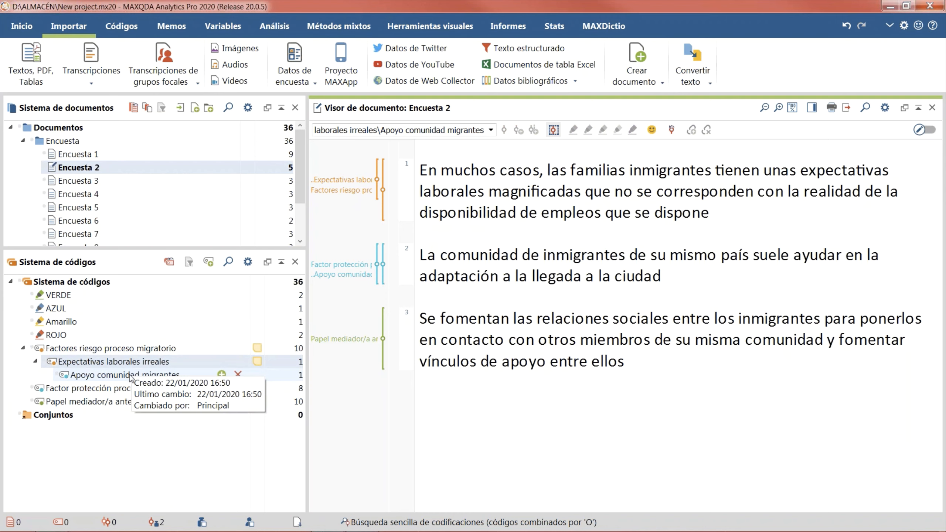
{"action": "left_click_drag", "start_coordinate": [130, 378], "coordinate": [130, 389]}
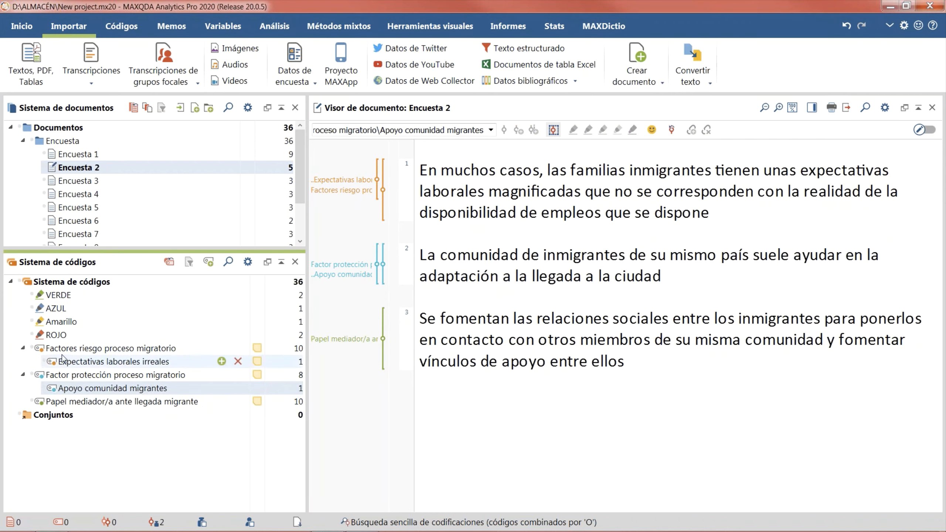
{"action": "mouse_move", "coordinate": [68, 353]}
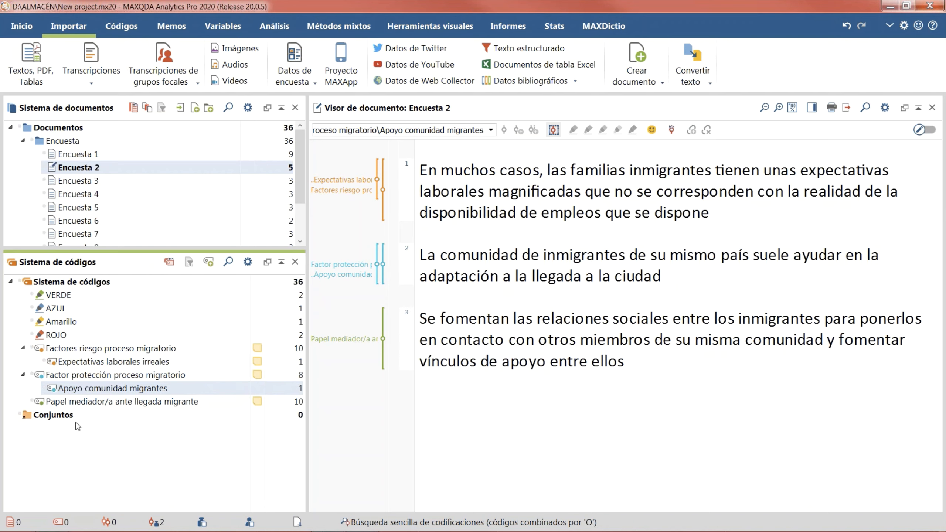
Open Encuesta 3 and open-code "Las familias inmigrantes por lo general son muy fuertes psicológicamente" as "Fortaleza psicológica" under the protection factor code
{"action": "left_click", "coordinate": [89, 375]}
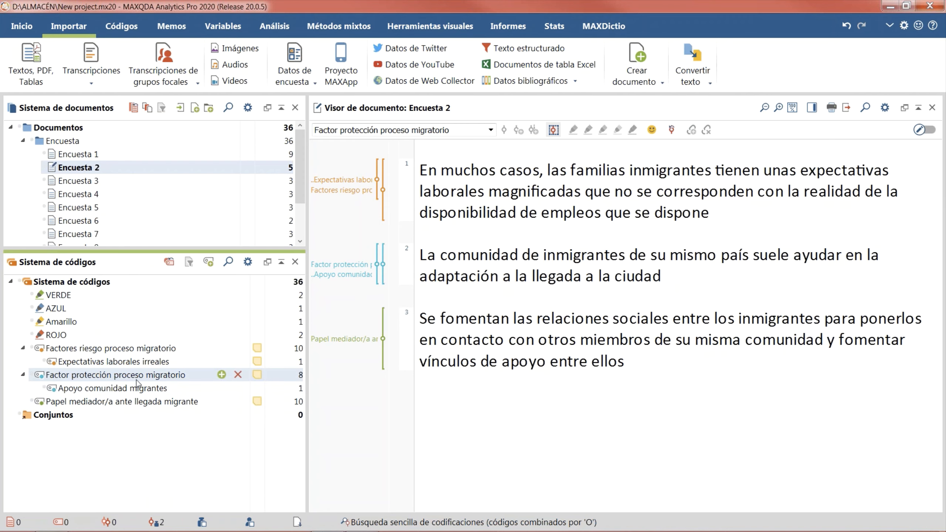
{"action": "double_click", "coordinate": [100, 180]}
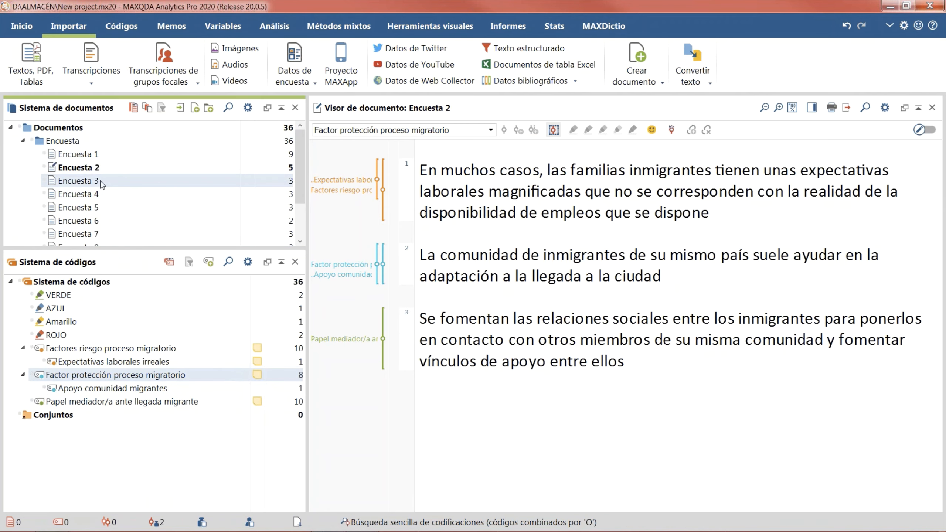
{"action": "scroll", "coordinate": [777, 228], "scroll_direction": "up", "scroll_amount": 2}
{"action": "left_click_drag", "start_coordinate": [418, 216], "coordinate": [838, 215]}
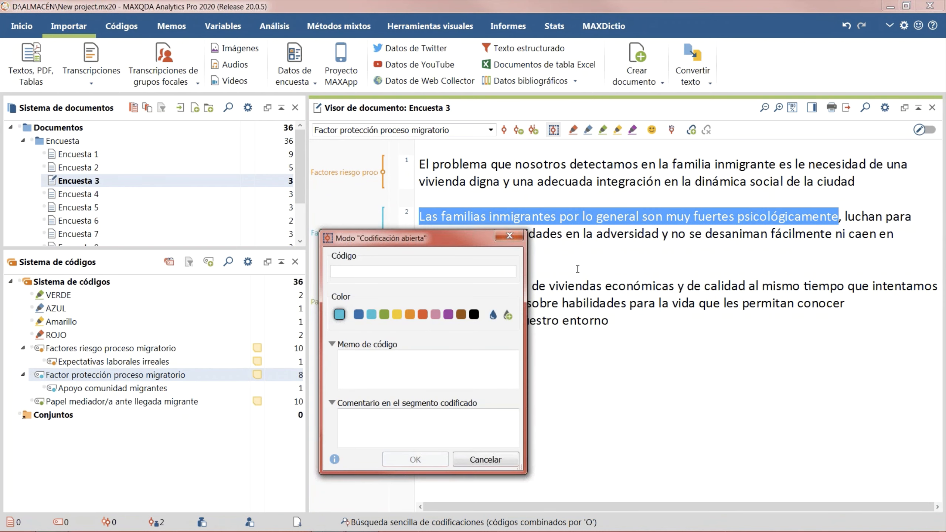
{"action": "type", "text": "Fortaleza psicológica"}
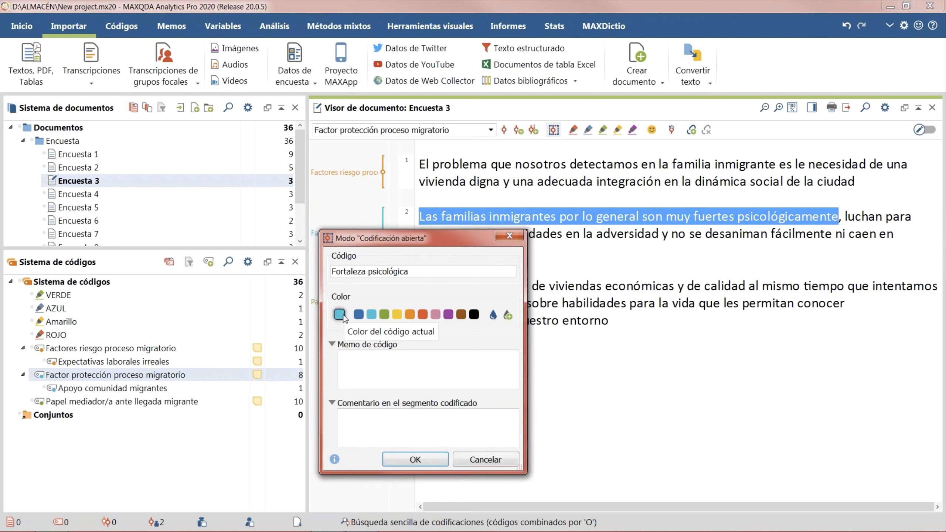
{"action": "left_click", "coordinate": [417, 459]}
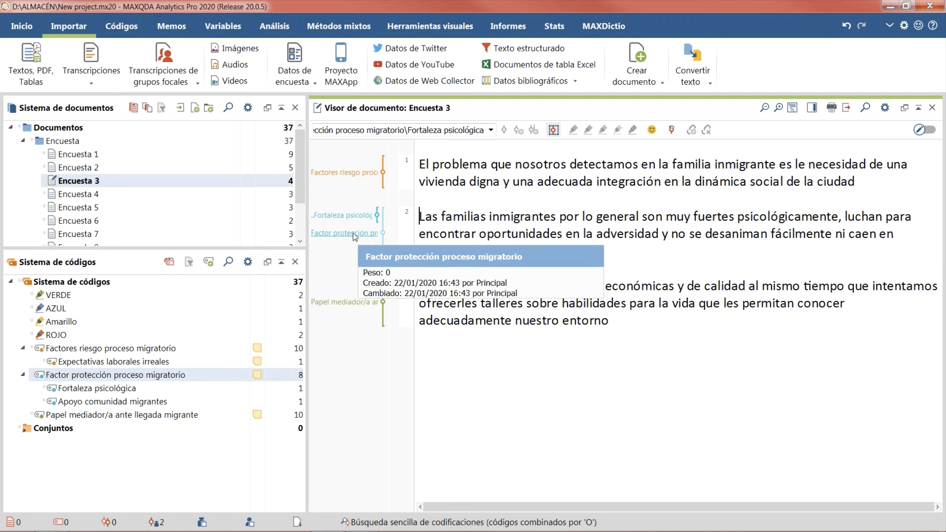
Turn off open coding mode and code "vivienda digna" in Encuesta 3 in vivo under "Factores riesgo proceso migratorio"
{"action": "left_click", "coordinate": [125, 350]}
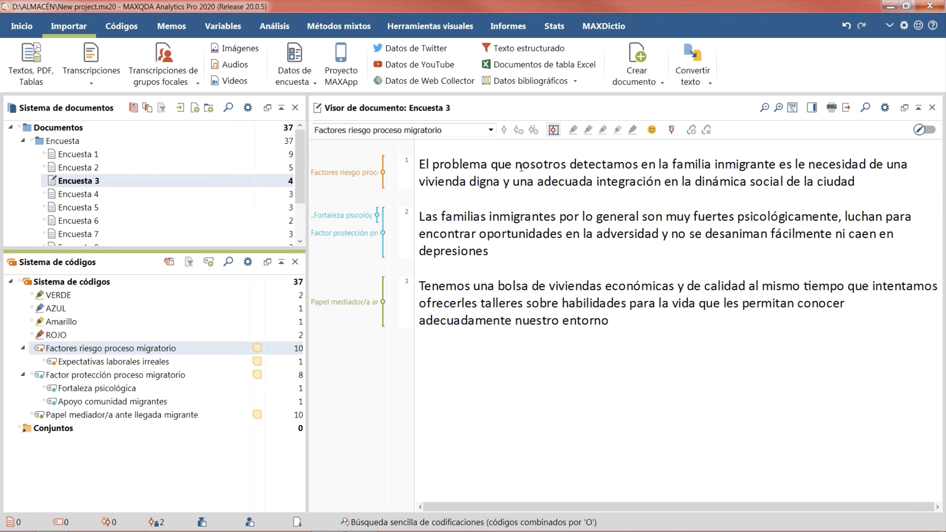
{"action": "left_click", "coordinate": [447, 254]}
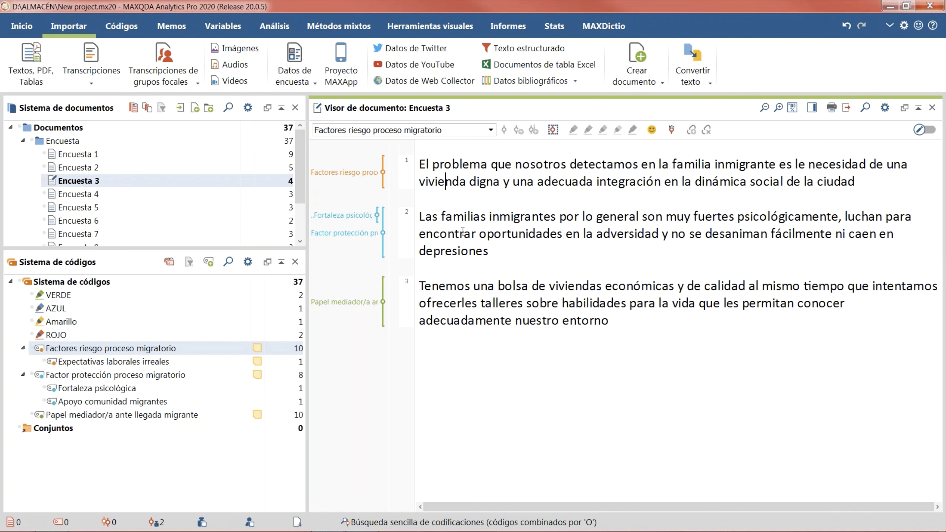
{"action": "scroll", "coordinate": [463, 232], "scroll_direction": "up", "scroll_amount": 2}
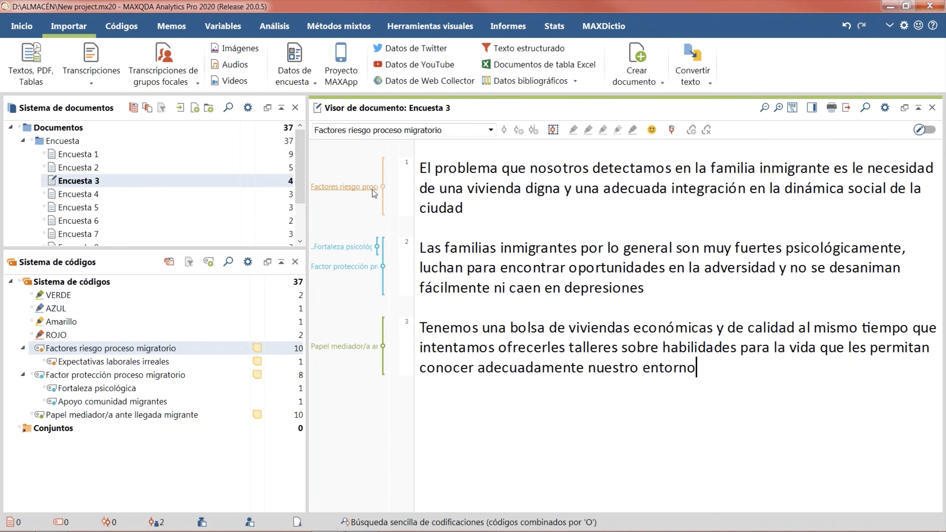
{"action": "mouse_move", "coordinate": [394, 193]}
{"action": "left_click", "coordinate": [469, 191]}
{"action": "left_click_drag", "start_coordinate": [480, 191], "coordinate": [562, 193]}
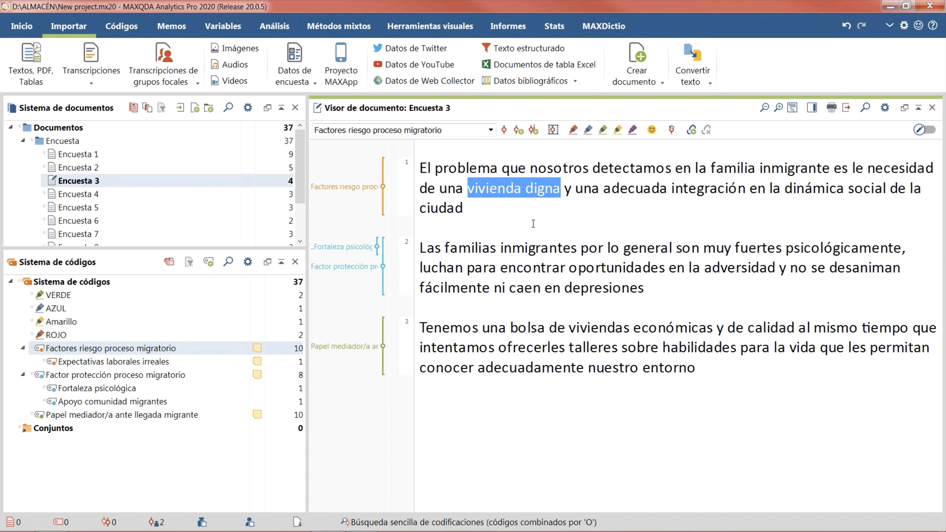
{"action": "right_click", "coordinate": [529, 189]}
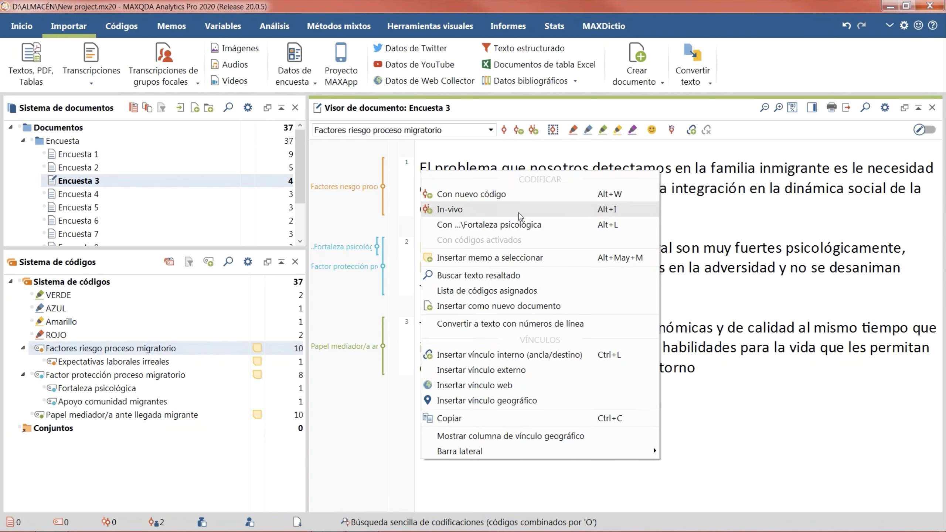
{"action": "left_click", "coordinate": [520, 216]}
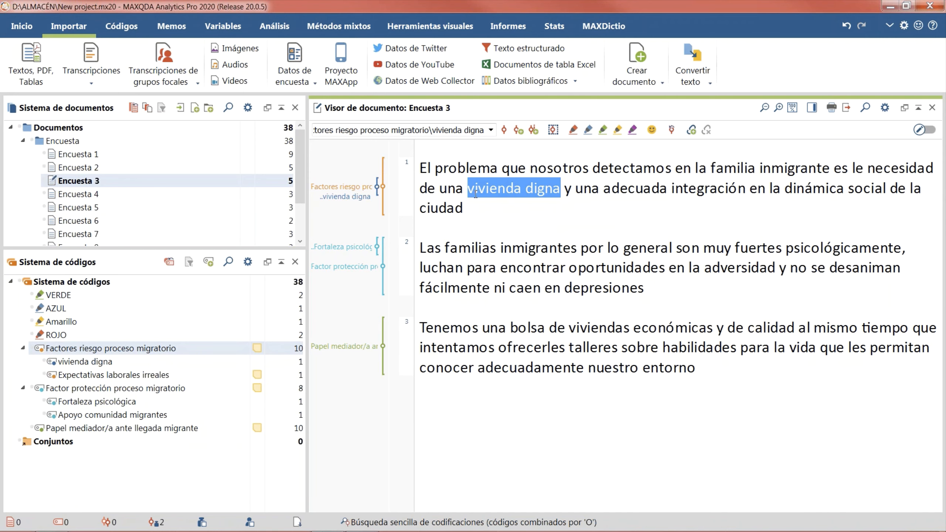
Apply orange to "Factores riesgo proceso migratorio" together with its subcodes
{"action": "mouse_move", "coordinate": [339, 202]}
{"action": "mouse_move", "coordinate": [120, 367]}
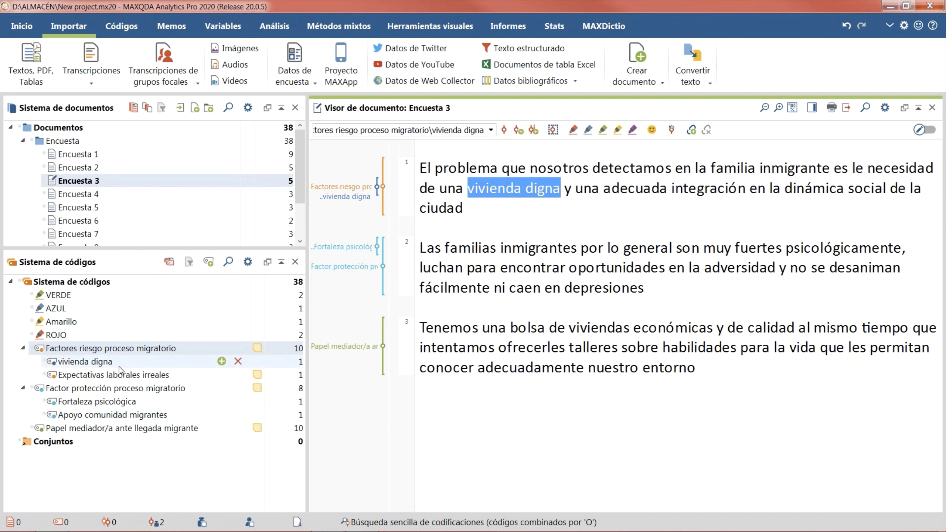
{"action": "right_click", "coordinate": [91, 350]}
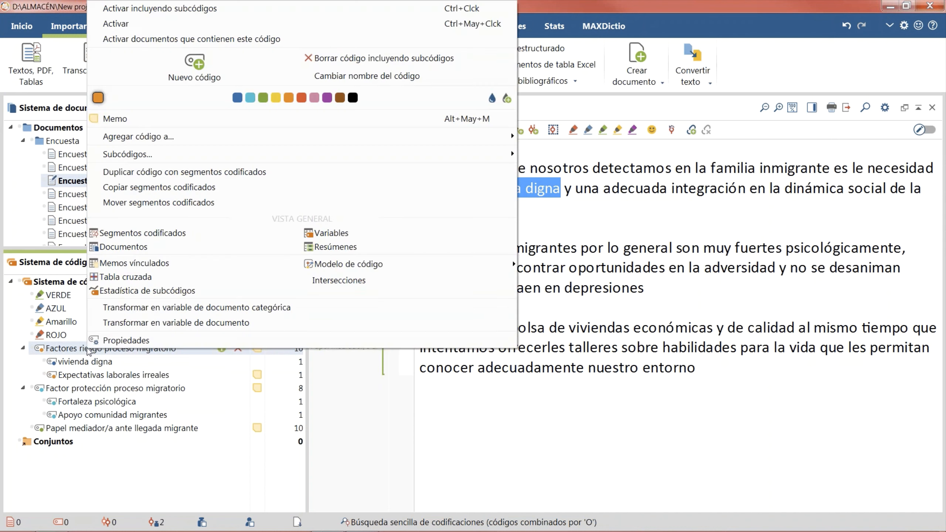
{"action": "left_click", "coordinate": [288, 98]}
{"action": "left_click", "coordinate": [475, 311]}
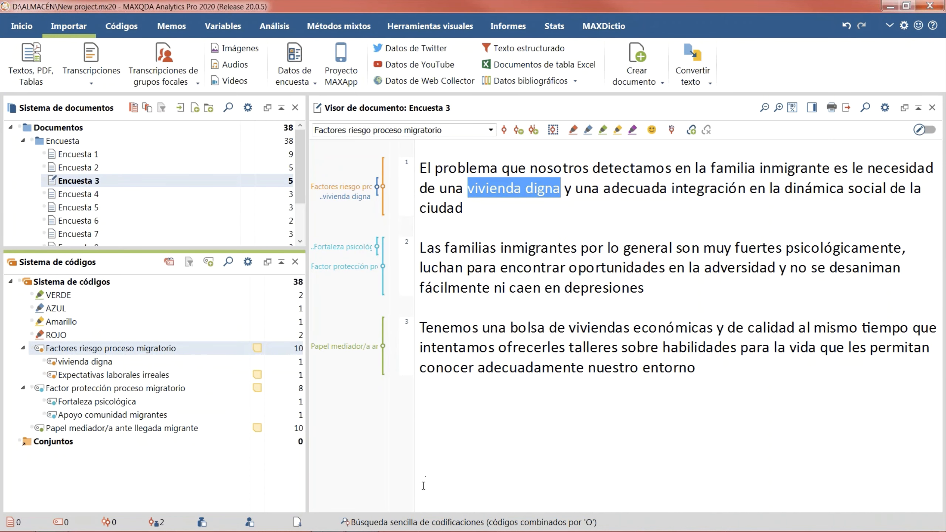
{"action": "mouse_move", "coordinate": [64, 364]}
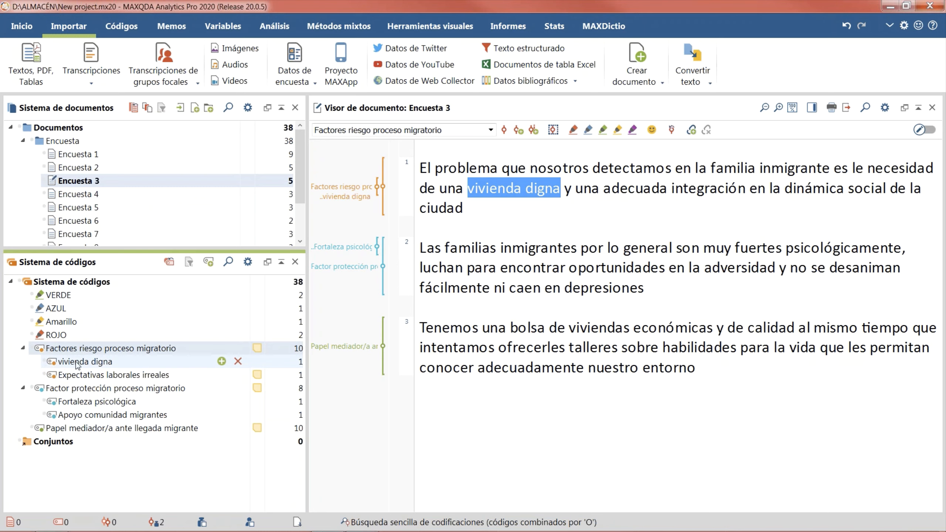
Select "una adecuada integración en la dinámica social de la ciudad" and create the subcode "Necesidad integración dinámica social" in the risk factors code's orange
{"action": "left_click", "coordinate": [576, 189]}
{"action": "left_click_drag", "start_coordinate": [576, 189], "coordinate": [463, 208]}
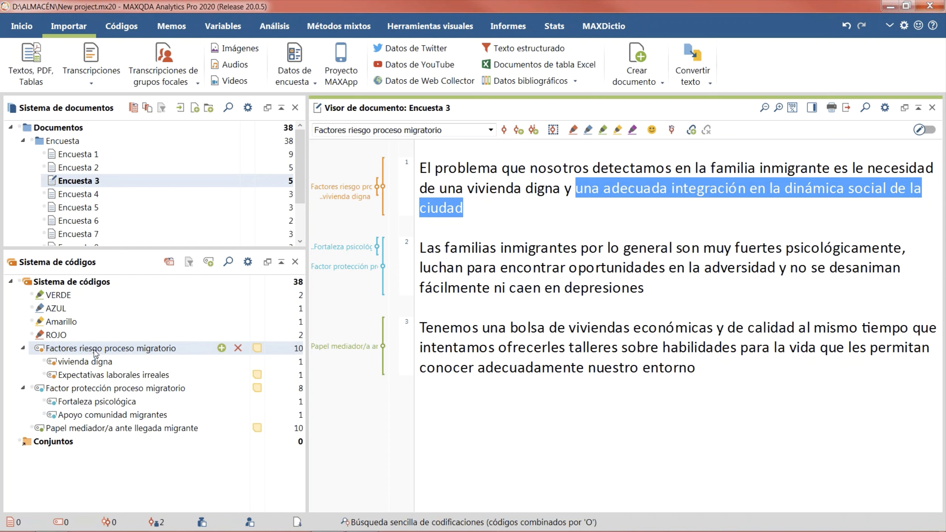
{"action": "right_click", "coordinate": [96, 349]}
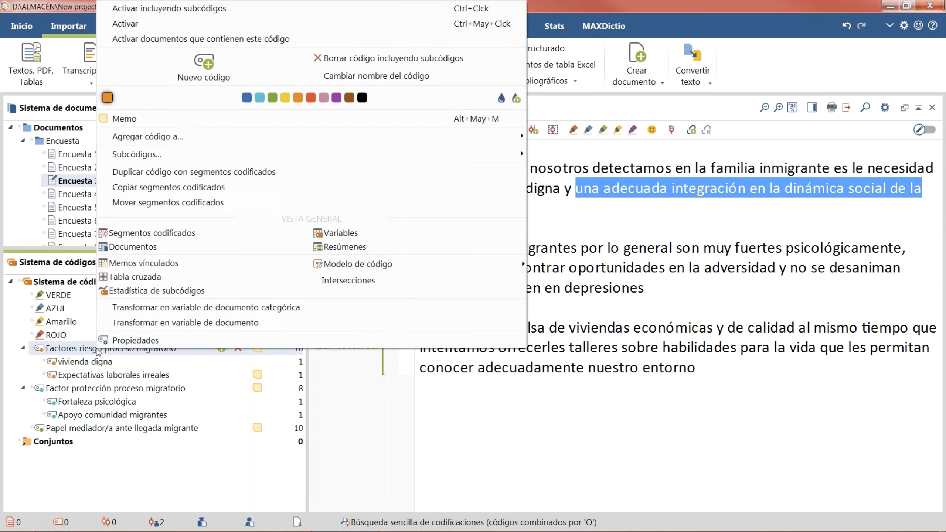
{"action": "left_click", "coordinate": [204, 64]}
{"action": "type", "text": "Necesidad "}
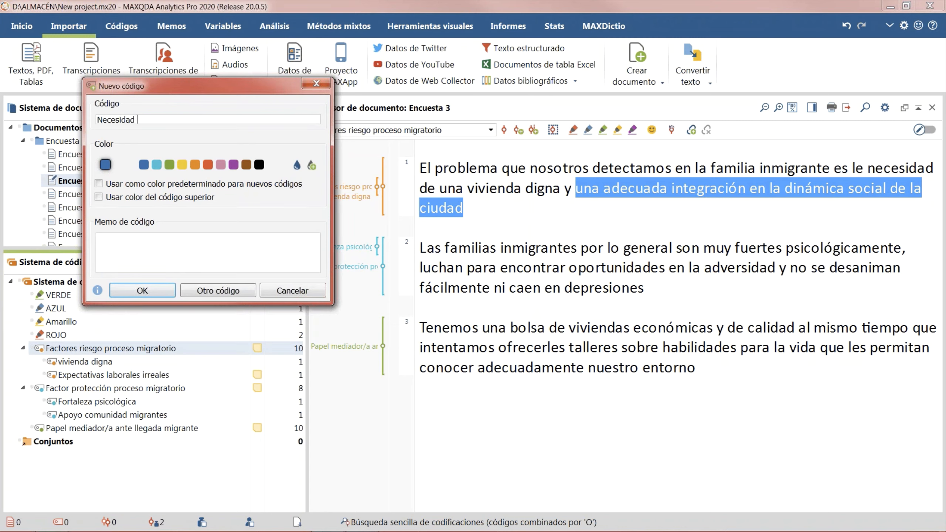
{"action": "type", "text": "integración dinámica social"}
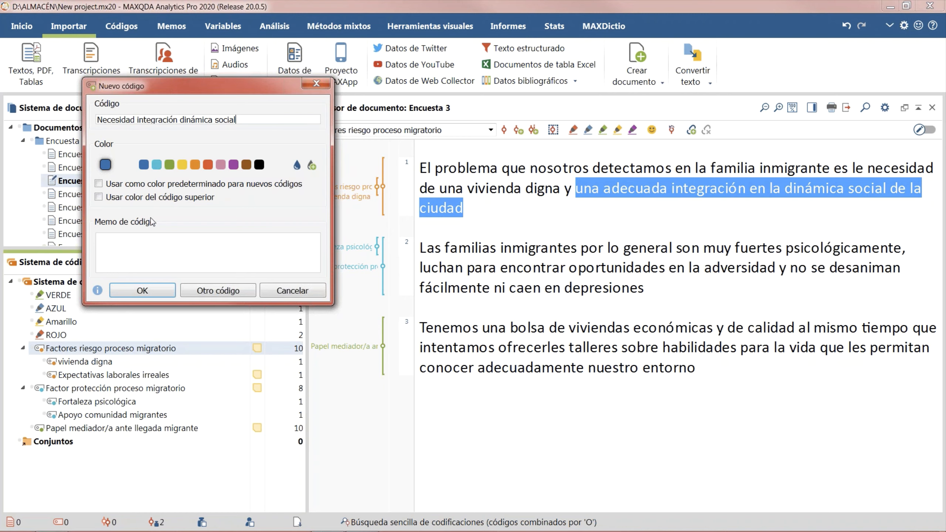
{"action": "left_click", "coordinate": [194, 165]}
{"action": "left_click", "coordinate": [124, 197]}
{"action": "left_click", "coordinate": [147, 290]}
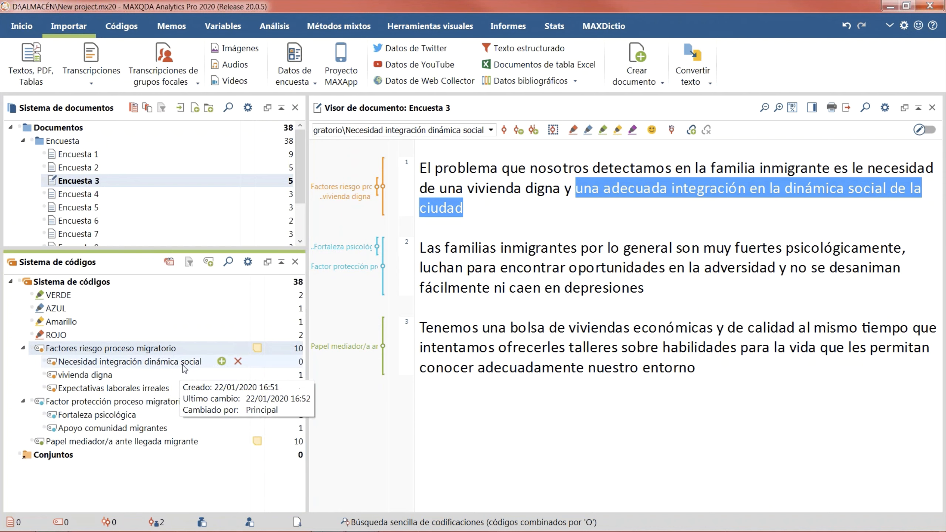
Code the selected passage of Encuesta 3 with "Necesidad integración dinámica social" and slightly widen the document viewer
{"action": "left_click_drag", "start_coordinate": [218, 360], "coordinate": [474, 226]}
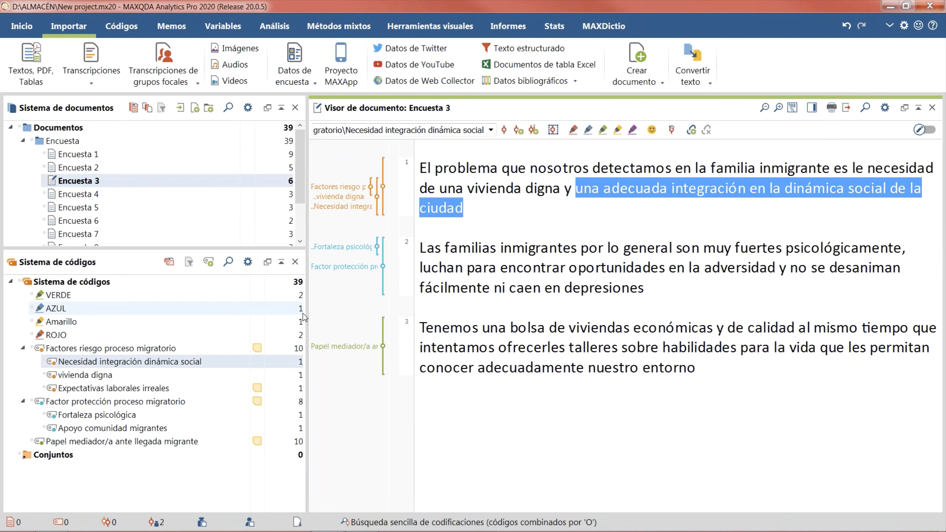
{"action": "left_click_drag", "start_coordinate": [305, 312], "coordinate": [297, 311]}
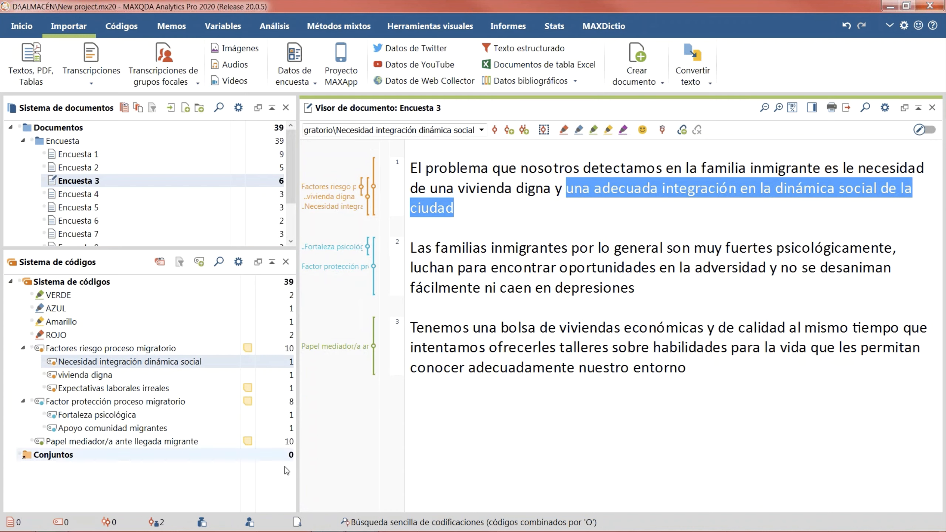
{"action": "mouse_move", "coordinate": [112, 530]}
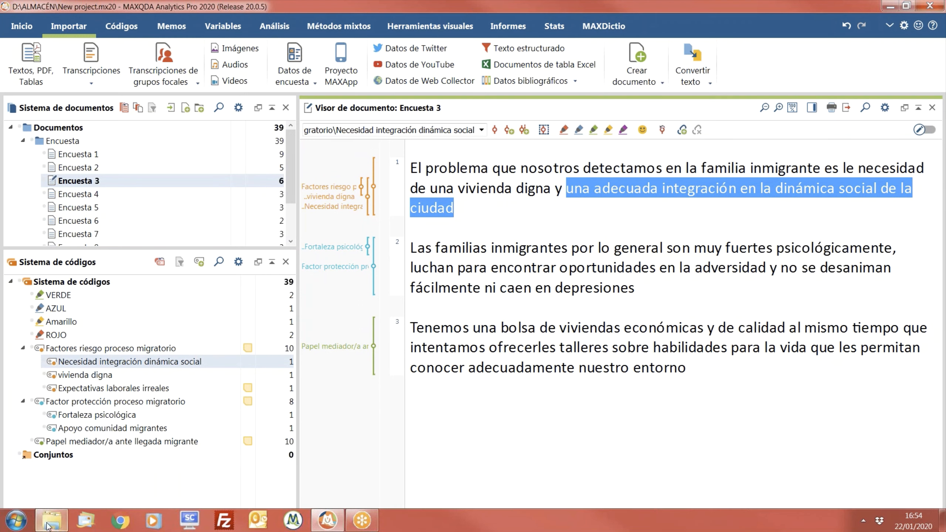
Switch to Windows Explorer and open "ejemplo importar códigos deductivos.xlsx" from "Ejemplo importar sistema códigos" within "- DATOS CUALITATIVOS MAXQDA" in Excel
{"action": "left_click", "coordinate": [64, 527]}
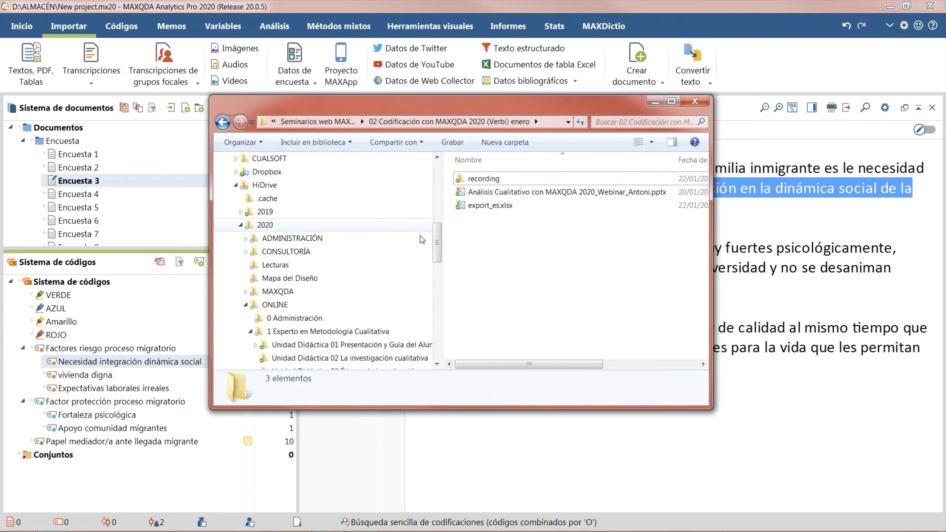
{"action": "scroll", "coordinate": [311, 292], "scroll_direction": "up", "scroll_amount": 5}
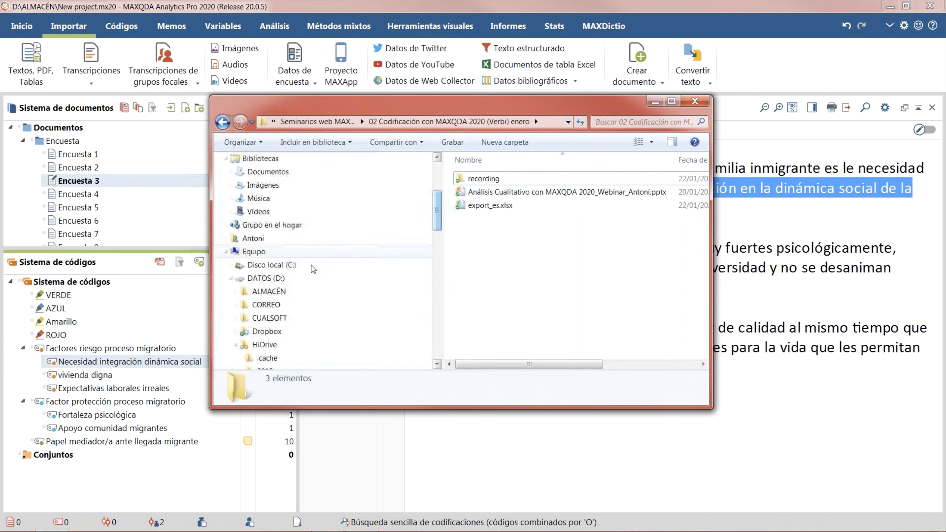
{"action": "left_click", "coordinate": [311, 292]}
{"action": "double_click", "coordinate": [484, 190]}
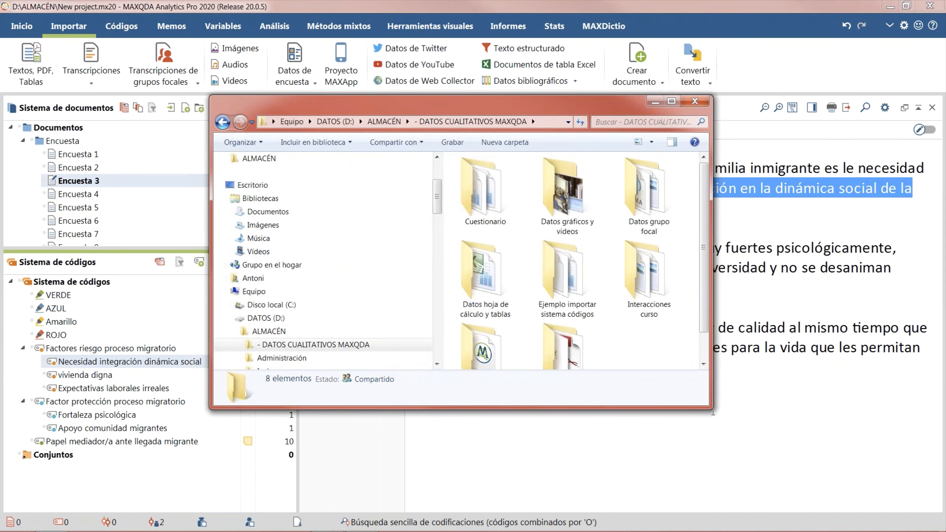
{"action": "left_click_drag", "start_coordinate": [713, 411], "coordinate": [804, 451]}
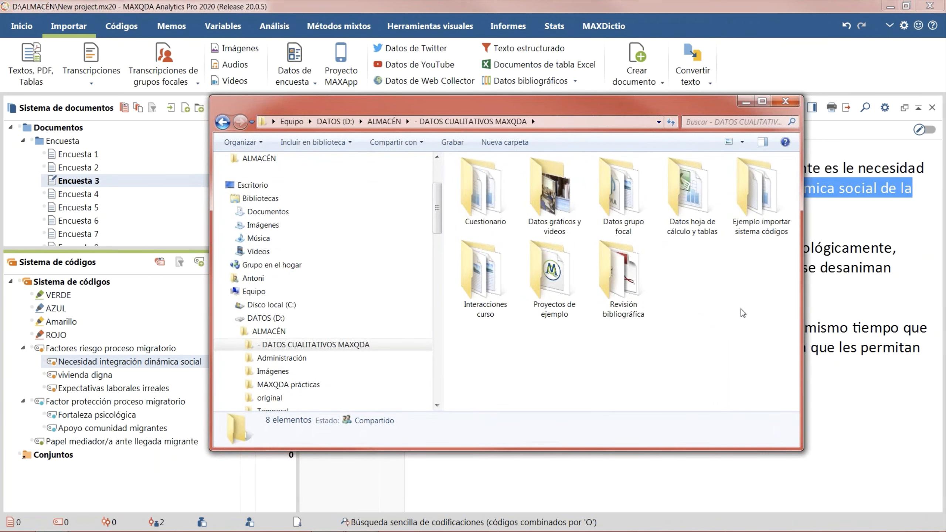
{"action": "double_click", "coordinate": [756, 238]}
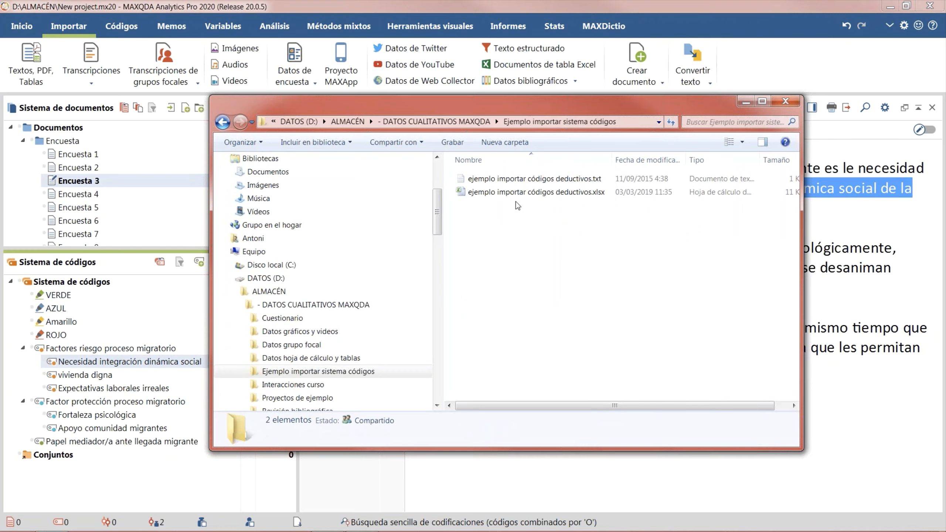
{"action": "double_click", "coordinate": [518, 192]}
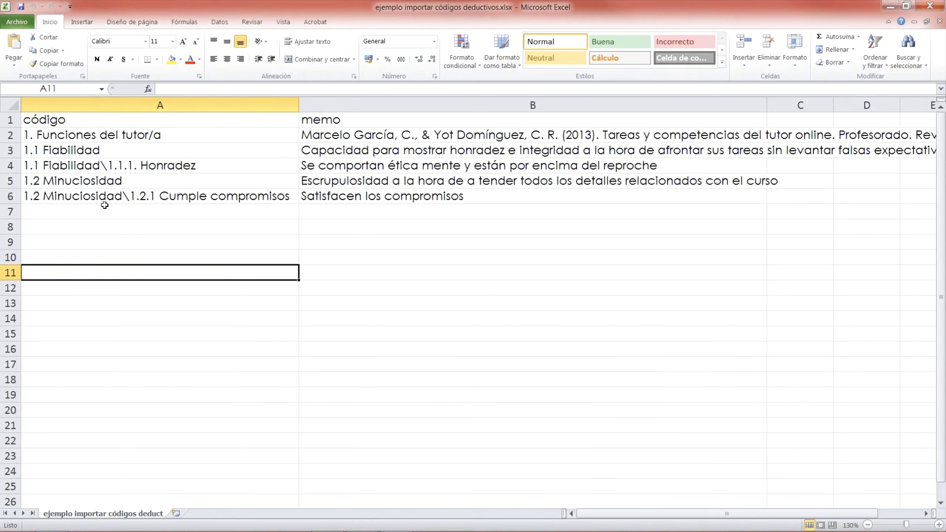
Examine the code and memo columns of the sheet, including how subcodes are written after their parent code with a backslash
{"action": "left_click", "coordinate": [96, 121]}
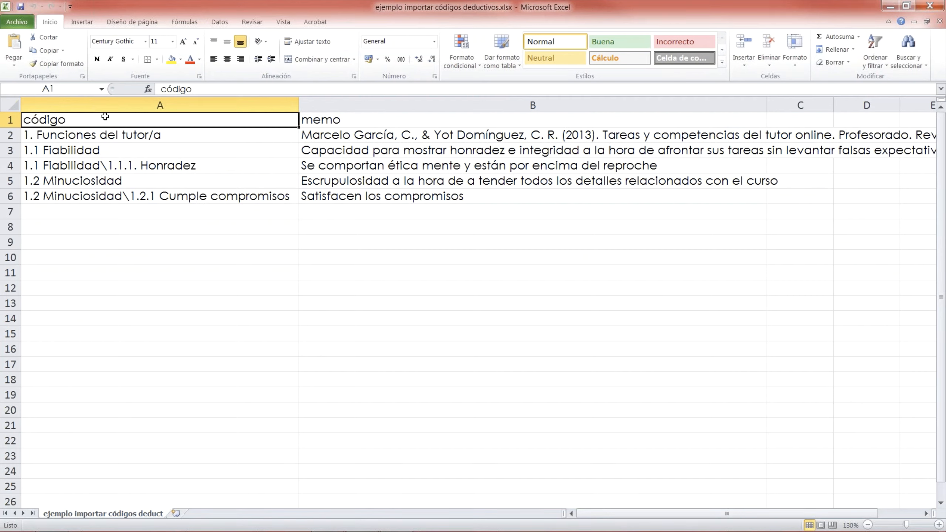
{"action": "left_click", "coordinate": [349, 120]}
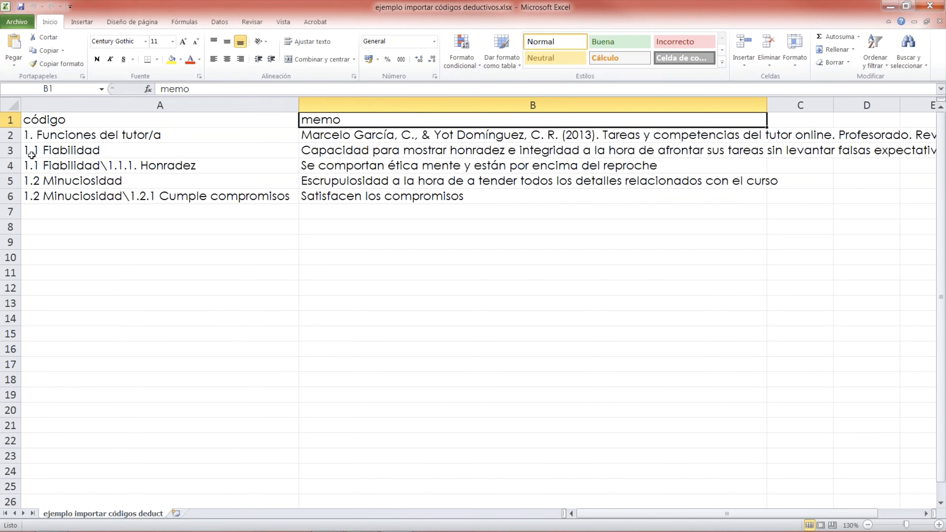
{"action": "left_click", "coordinate": [69, 134]}
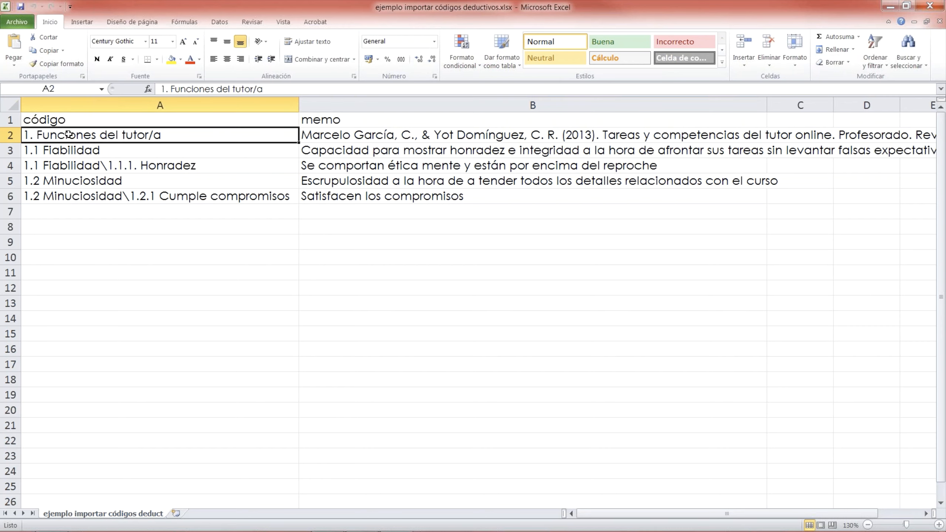
{"action": "left_click", "coordinate": [71, 150]}
{"action": "left_click", "coordinate": [78, 165]}
{"action": "left_click_drag", "start_coordinate": [109, 136], "coordinate": [249, 150]}
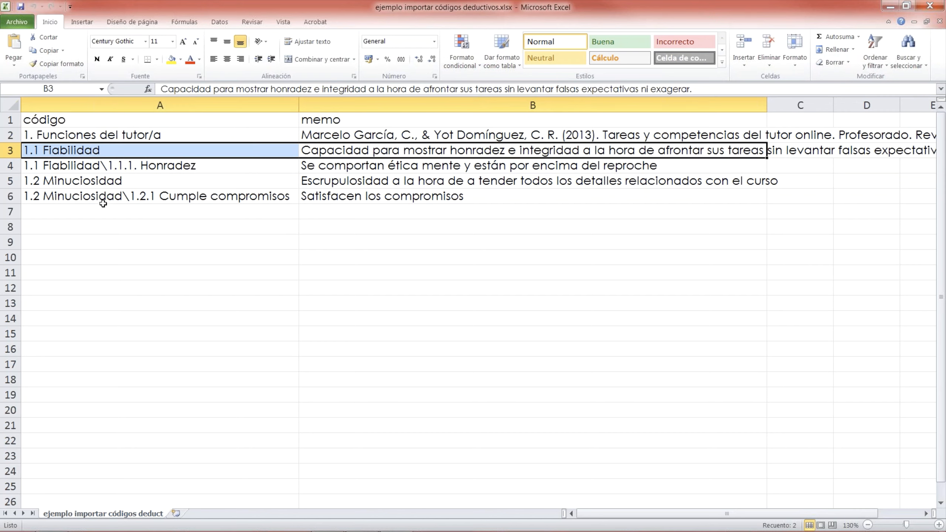
{"action": "left_click", "coordinate": [111, 167]}
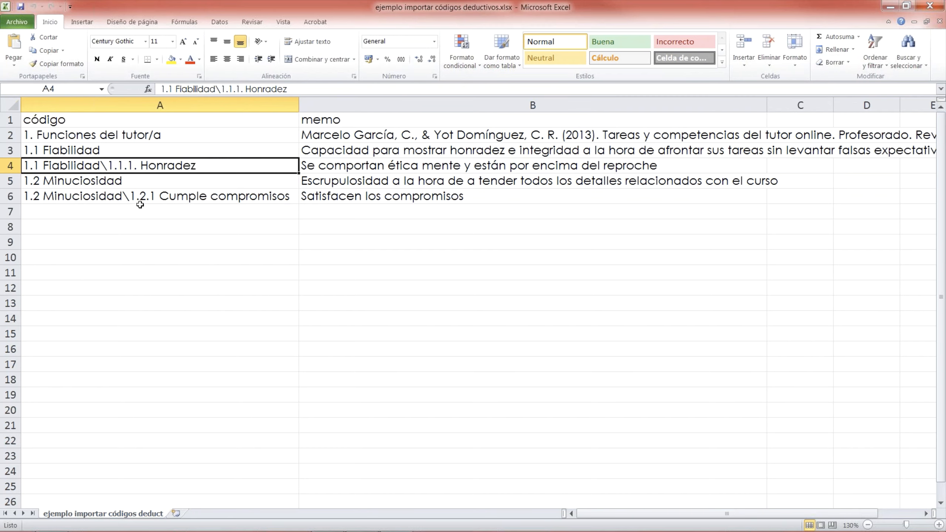
{"action": "left_click", "coordinate": [147, 196]}
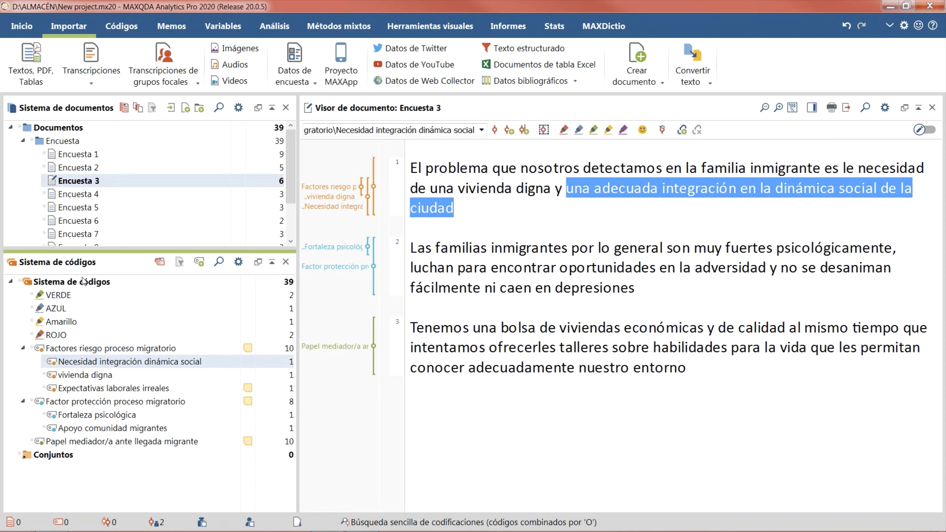
Switch back to MAXQDA and import codes and memos from the Excel table "ejemplo importar códigos deductivos.xlsx" in the "Ejemplo importar sistema códigos" folder
{"action": "left_click", "coordinate": [86, 284]}
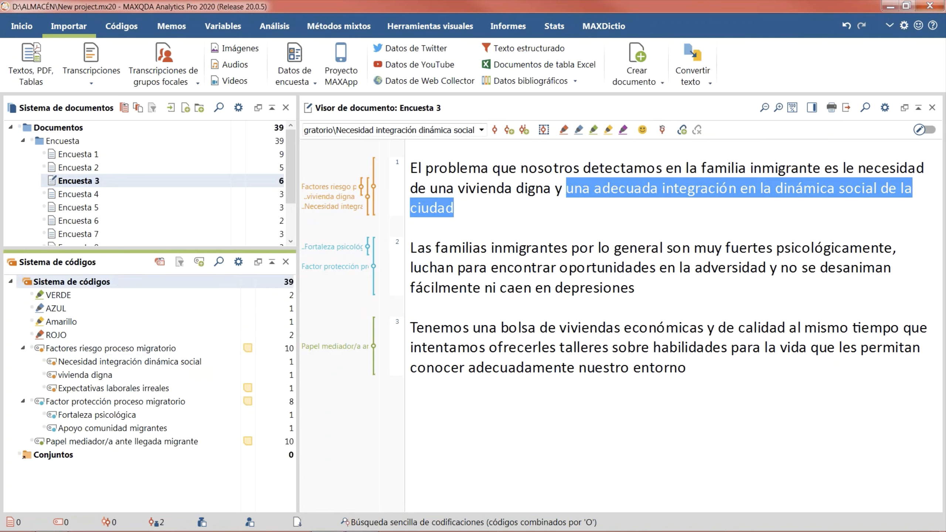
{"action": "left_click", "coordinate": [126, 29]}
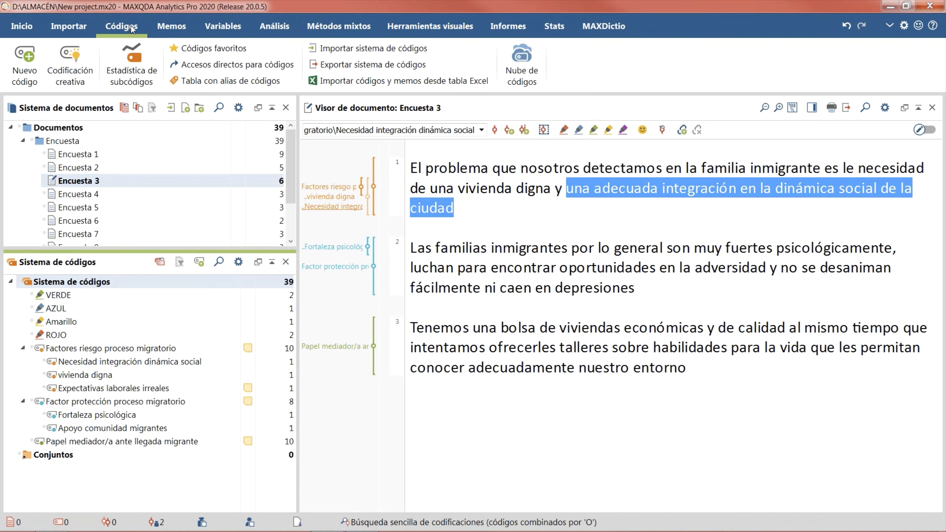
{"action": "left_click", "coordinate": [377, 87]}
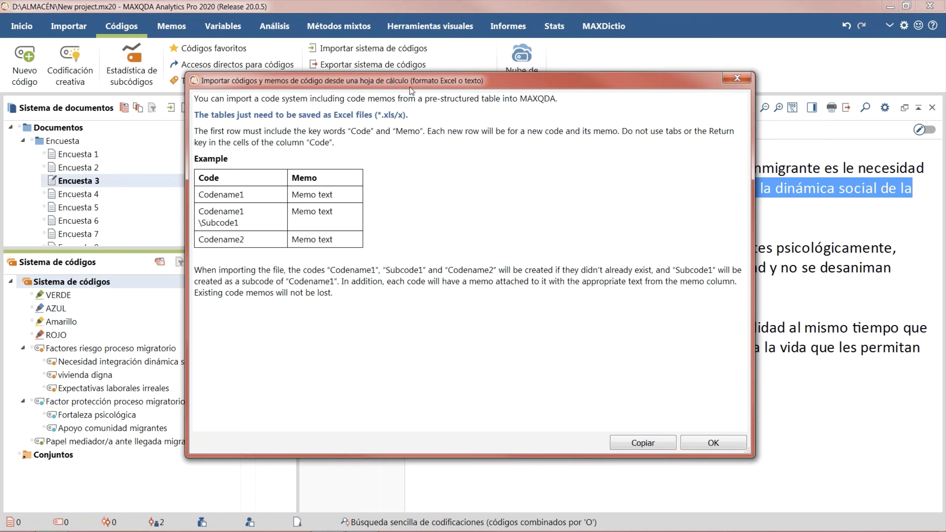
{"action": "left_click", "coordinate": [735, 447]}
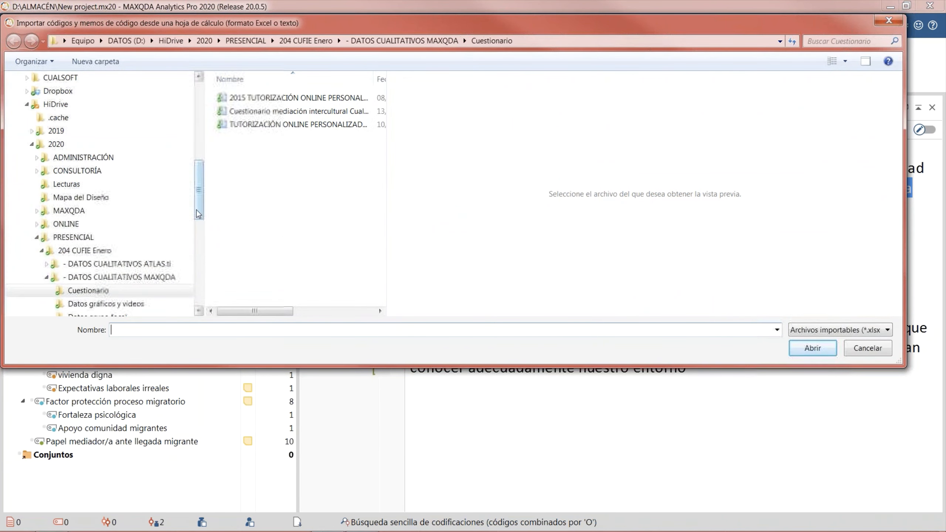
{"action": "left_click_drag", "start_coordinate": [200, 213], "coordinate": [209, 242]}
{"action": "left_click", "coordinate": [124, 237]}
{"action": "left_click", "coordinate": [297, 111]}
{"action": "left_click", "coordinate": [231, 98]}
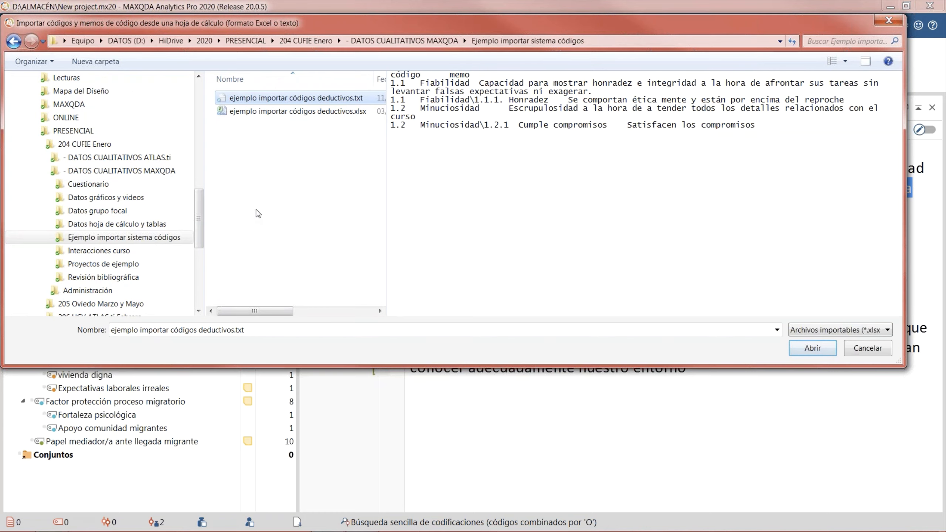
{"action": "left_click", "coordinate": [290, 111]}
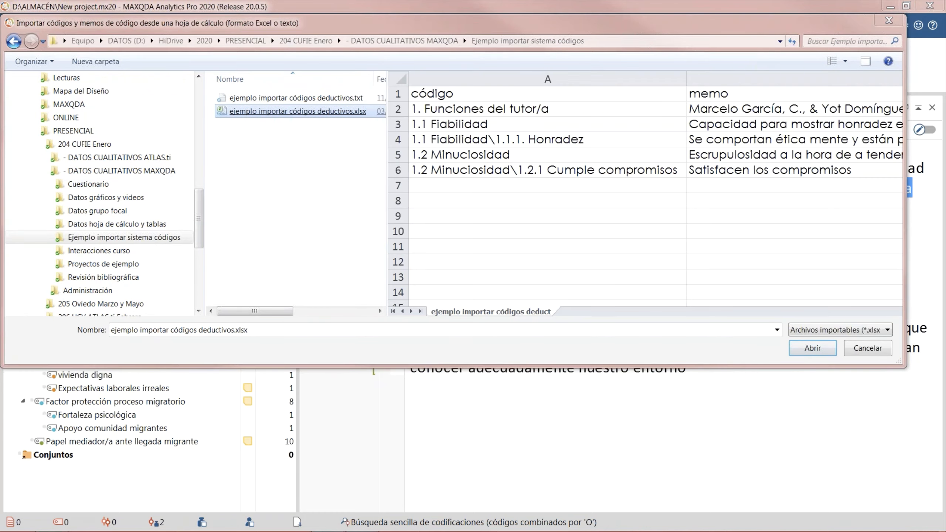
{"action": "left_click", "coordinate": [829, 351]}
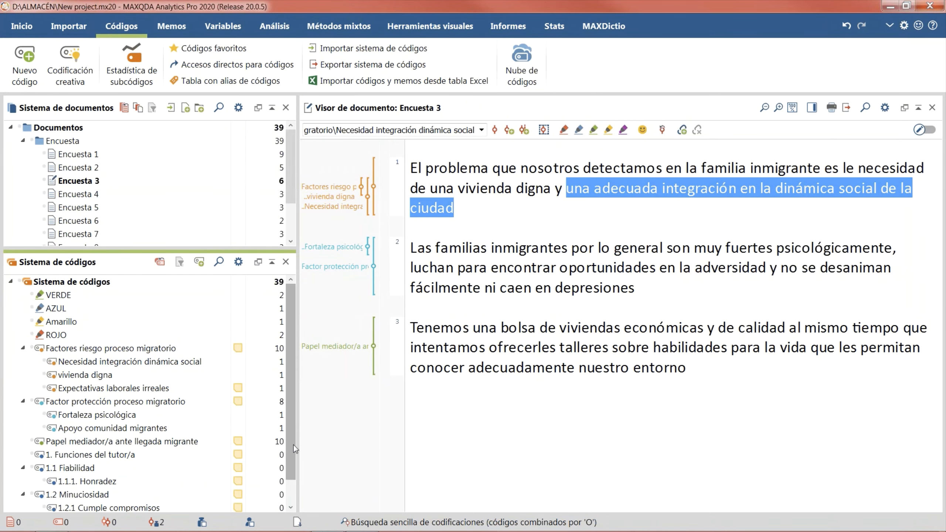
Nest "1.1 Fiabilidad" and "1.2 Minuciosidad" under "1. Funciones del tutor/a", with "1.1 Fiabilidad" placed first
{"action": "scroll", "coordinate": [295, 491], "scroll_direction": "down", "scroll_amount": 1}
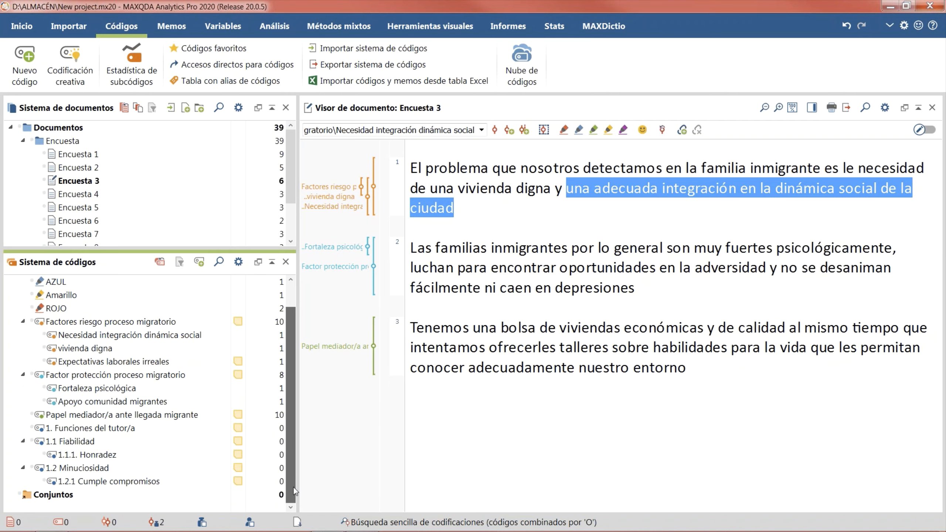
{"action": "left_click", "coordinate": [67, 431]}
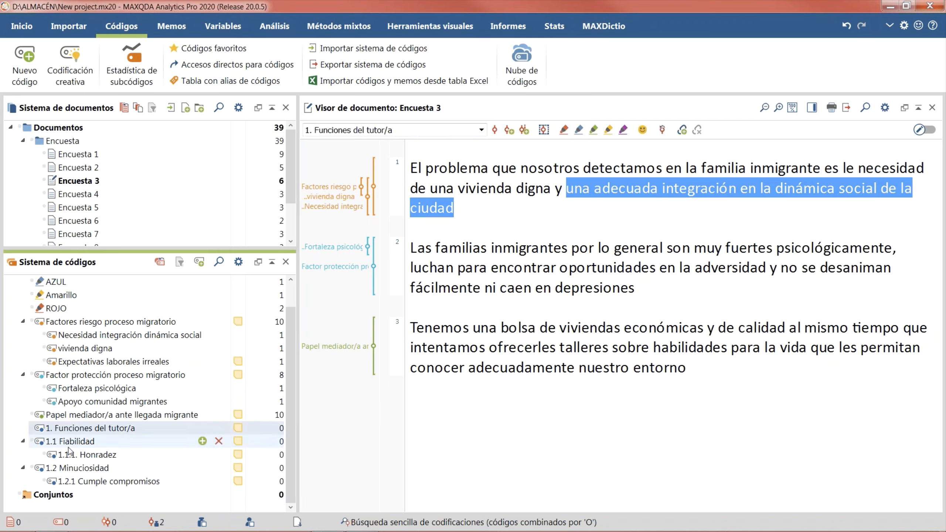
{"action": "mouse_move", "coordinate": [238, 433]}
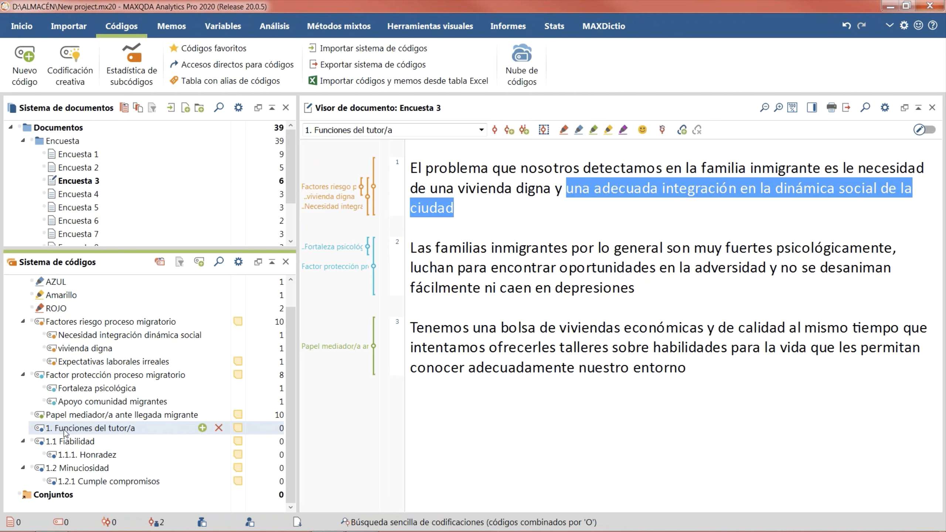
{"action": "left_click_drag", "start_coordinate": [75, 444], "coordinate": [99, 435]}
{"action": "left_click_drag", "start_coordinate": [75, 468], "coordinate": [111, 436]}
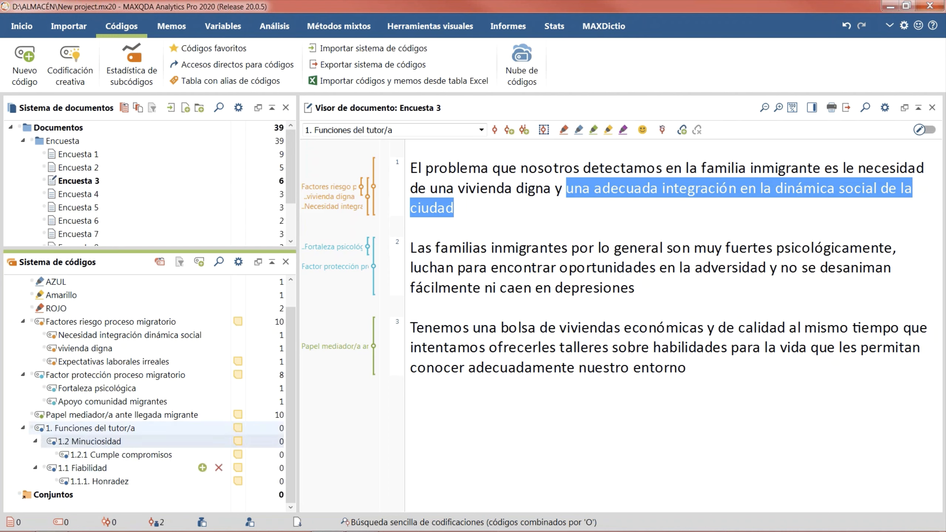
{"action": "left_click", "coordinate": [89, 471]}
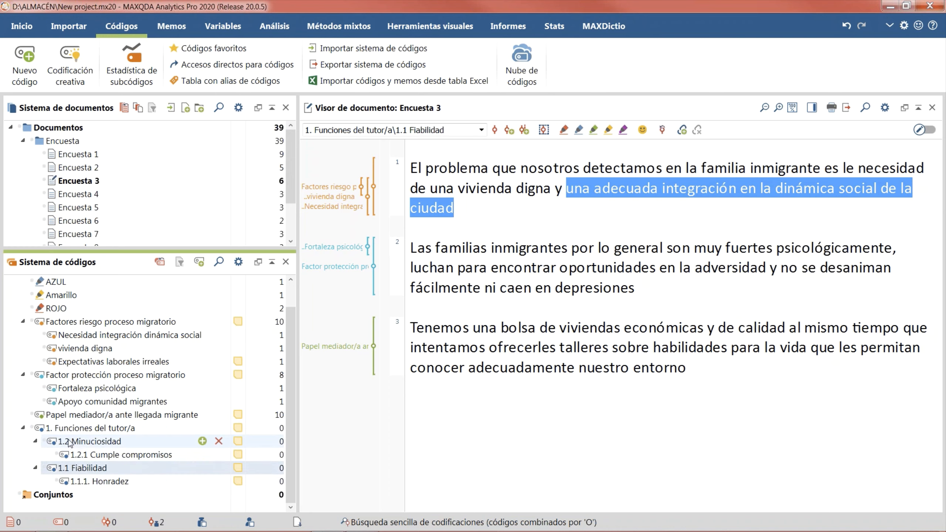
{"action": "left_click_drag", "start_coordinate": [69, 444], "coordinate": [89, 501]}
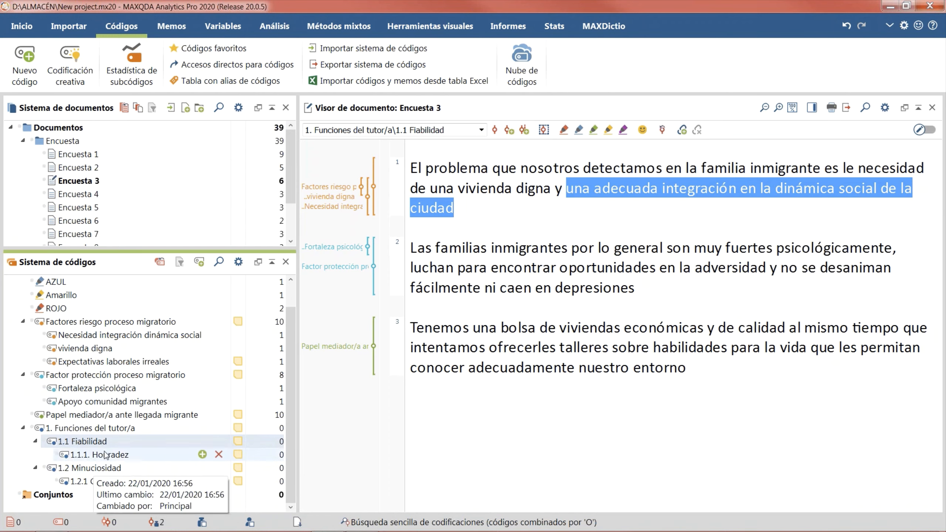
Activate "vivienda digna" and "Fortaleza psicológica" and create the code set "Perfil migratorio Comunidad Valenciana" from them
{"action": "left_click", "coordinate": [77, 498]}
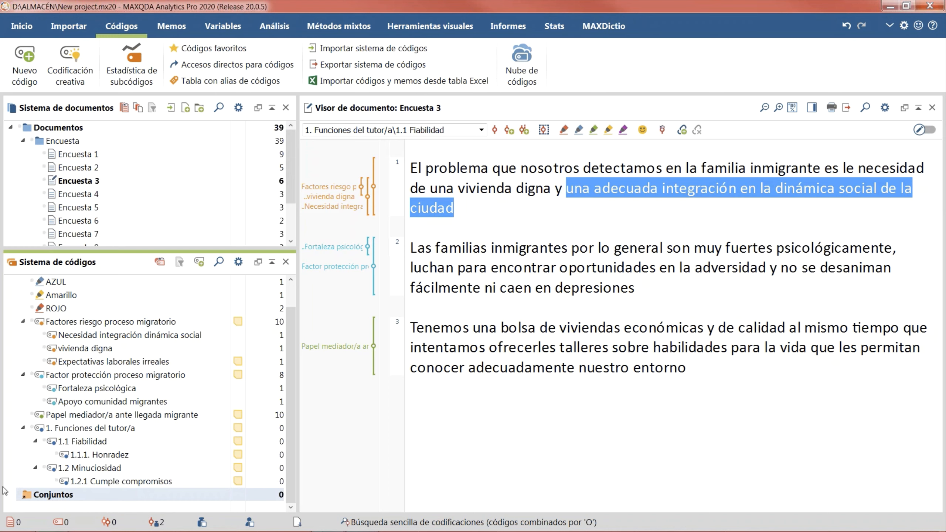
{"action": "left_click", "coordinate": [44, 348]}
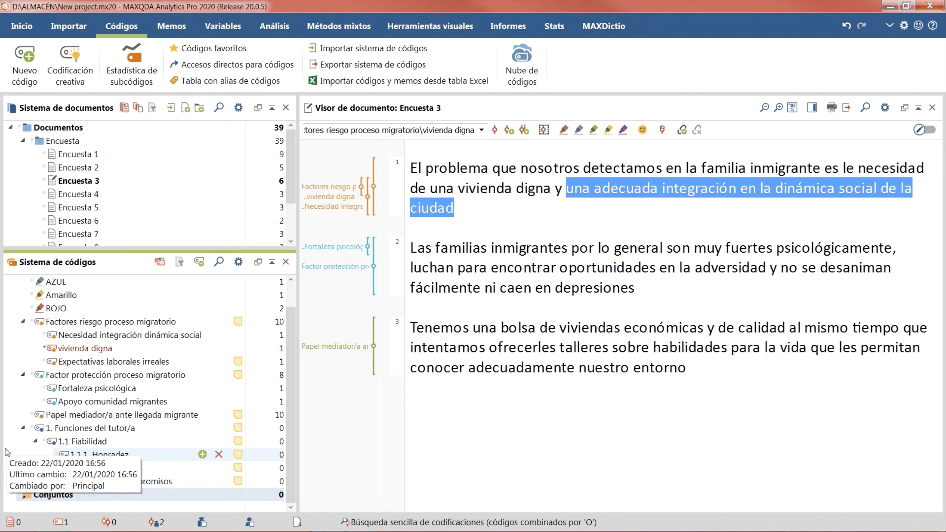
{"action": "left_click", "coordinate": [44, 388]}
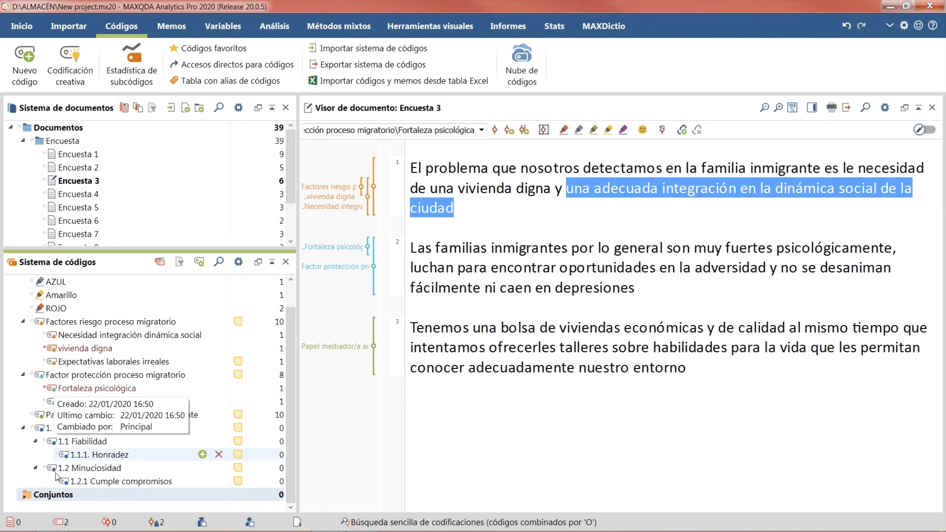
{"action": "right_click", "coordinate": [70, 499]}
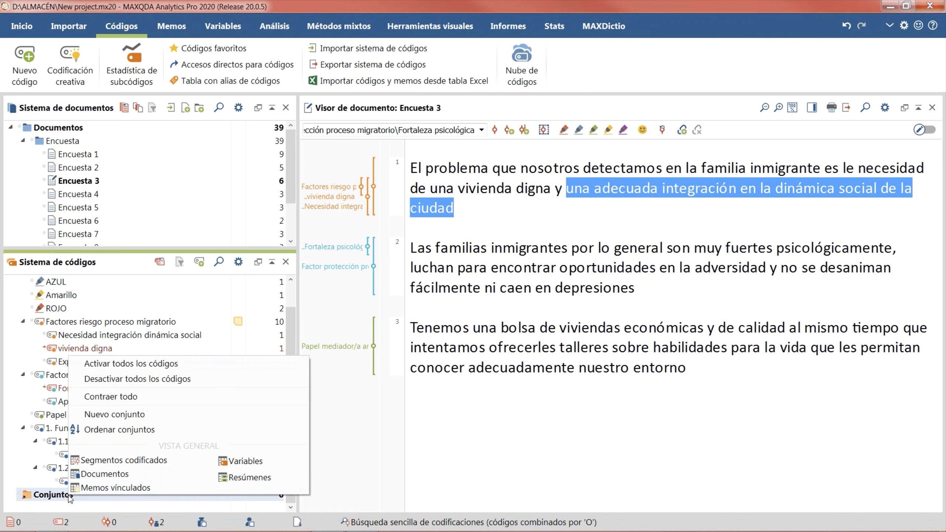
{"action": "left_click", "coordinate": [116, 414]}
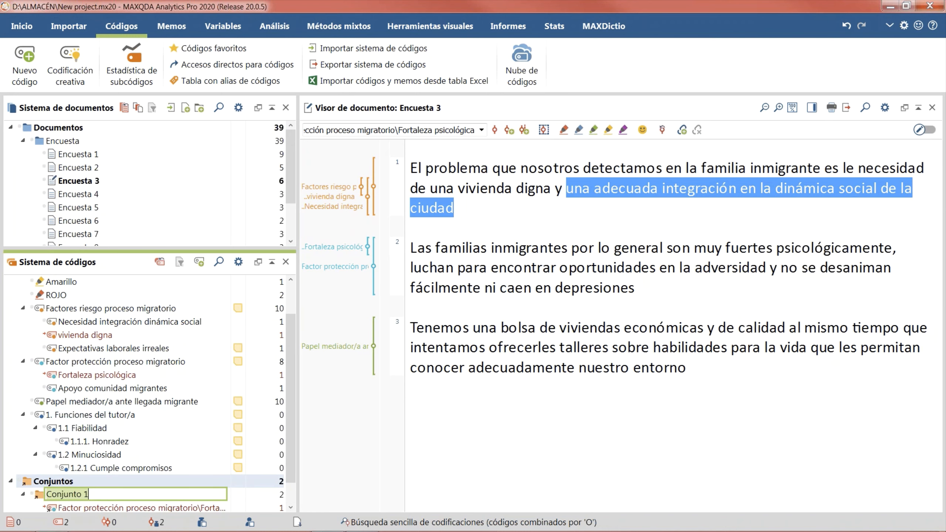
{"action": "type", "text": "Perfil migratorio C"}
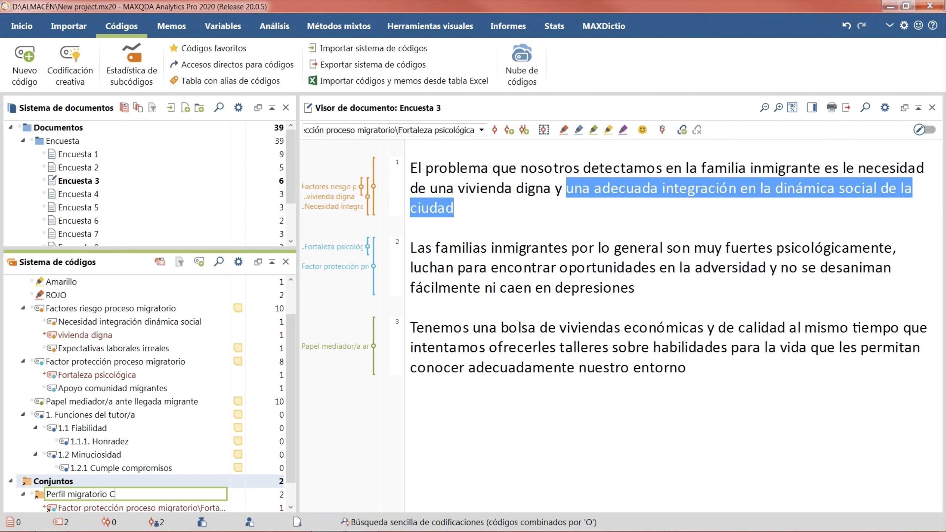
{"action": "type", "text": "omunidad Valenciana"}
{"action": "key", "text": "Return"}
Widen the code system area to show the set's full code paths and deactivate the two activated codes
{"action": "left_click_drag", "start_coordinate": [298, 299], "coordinate": [390, 299]}
{"action": "scroll", "coordinate": [182, 466], "scroll_direction": "down", "scroll_amount": 1}
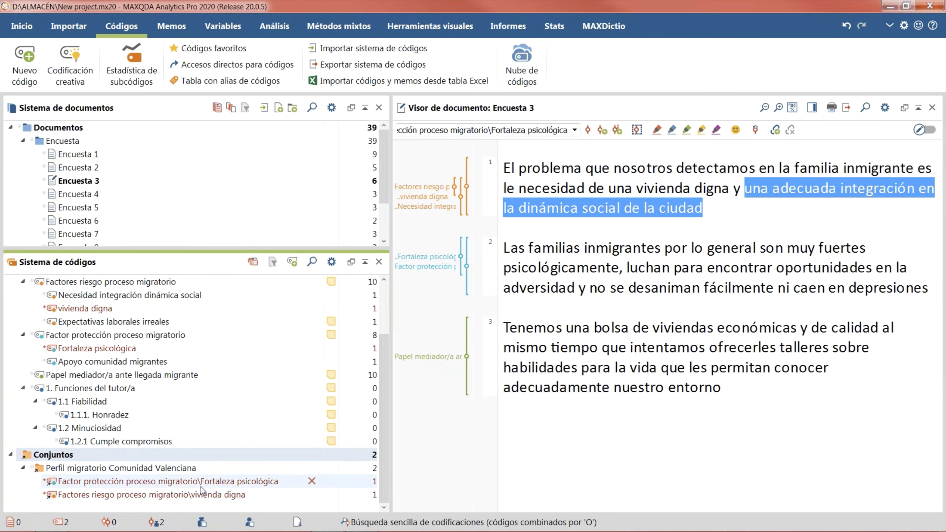
{"action": "left_click", "coordinate": [183, 491]}
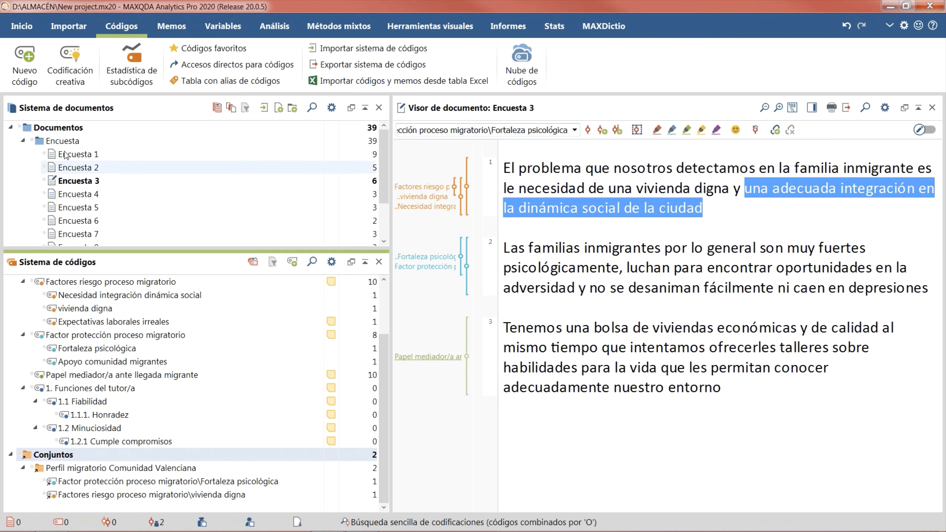
Open Creative Coding, widen the code list to show full names, and place "Fortaleza psicológica" and "vivienda digna" on the map
{"action": "left_click", "coordinate": [68, 85]}
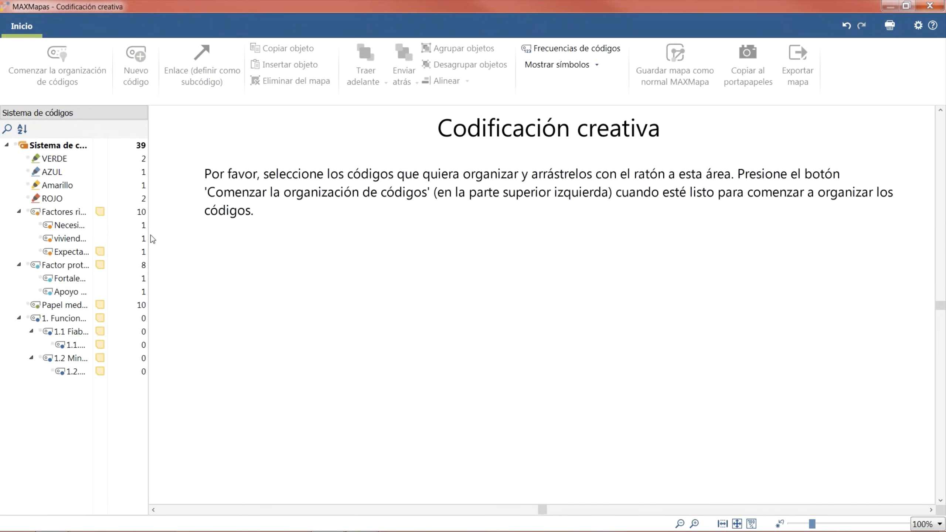
{"action": "left_click_drag", "start_coordinate": [150, 236], "coordinate": [312, 236]}
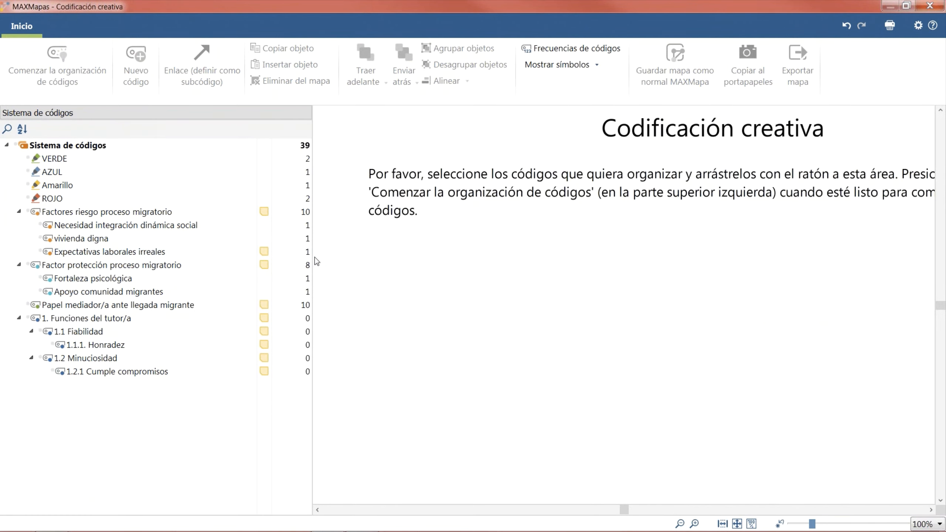
{"action": "left_click_drag", "start_coordinate": [316, 265], "coordinate": [286, 265]}
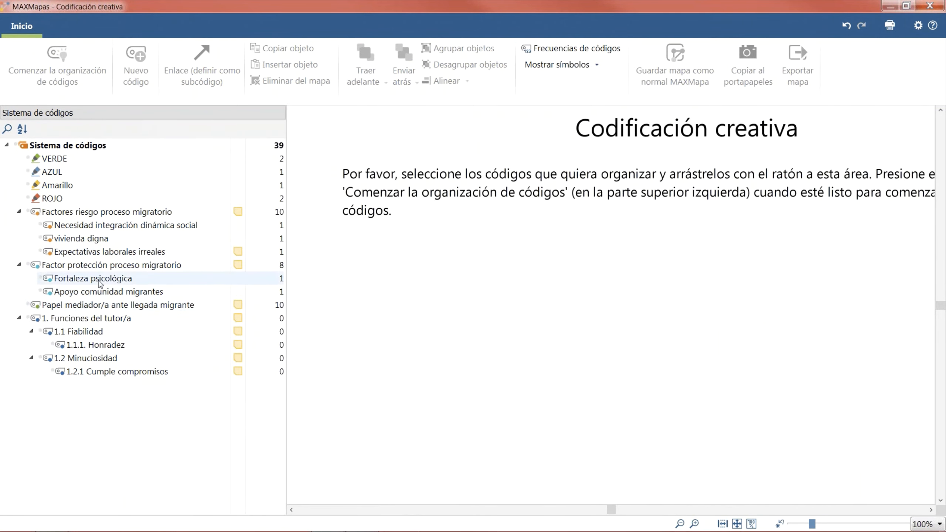
{"action": "left_click_drag", "start_coordinate": [93, 278], "coordinate": [473, 308]}
{"action": "left_click_drag", "start_coordinate": [81, 239], "coordinate": [617, 320]}
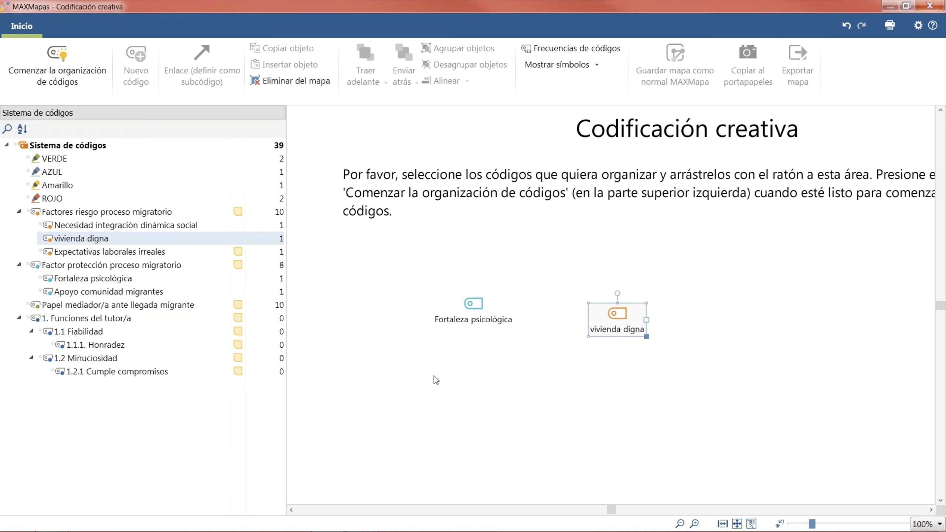
Start organising the codes, create the new code "Perfil Comunidad Valenciana", and place it above the other two codes
{"action": "left_click", "coordinate": [66, 73]}
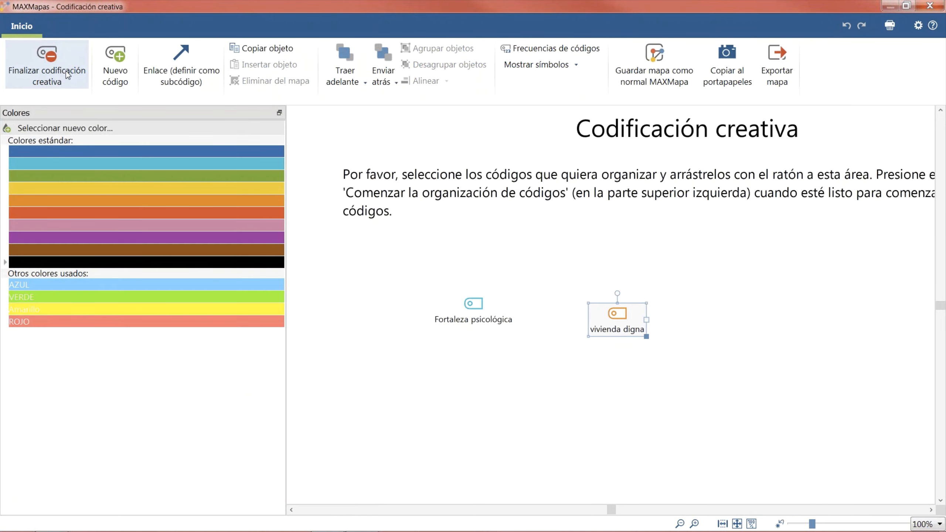
{"action": "left_click", "coordinate": [115, 63]}
{"action": "type", "text": "Perfil Com"}
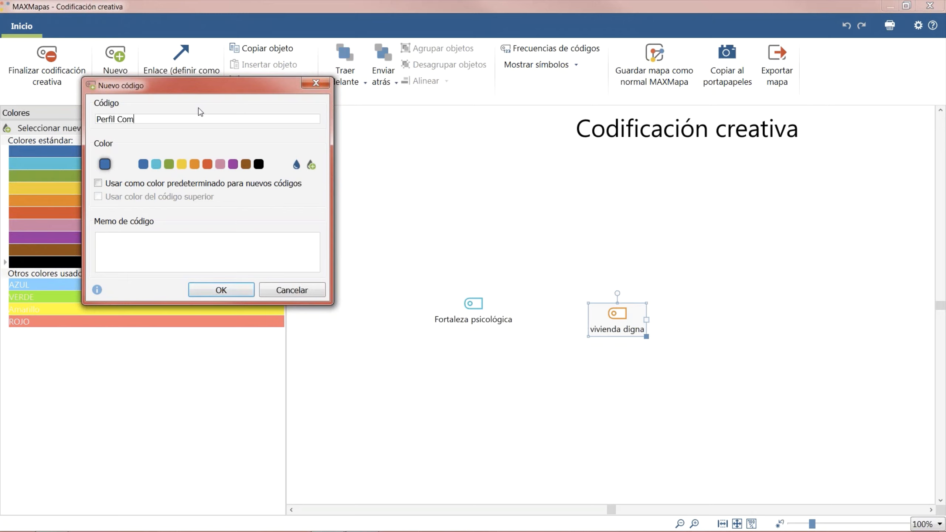
{"action": "type", "text": "unidad Valenciana"}
{"action": "left_click", "coordinate": [243, 294]}
{"action": "left_click_drag", "start_coordinate": [324, 138], "coordinate": [594, 227]}
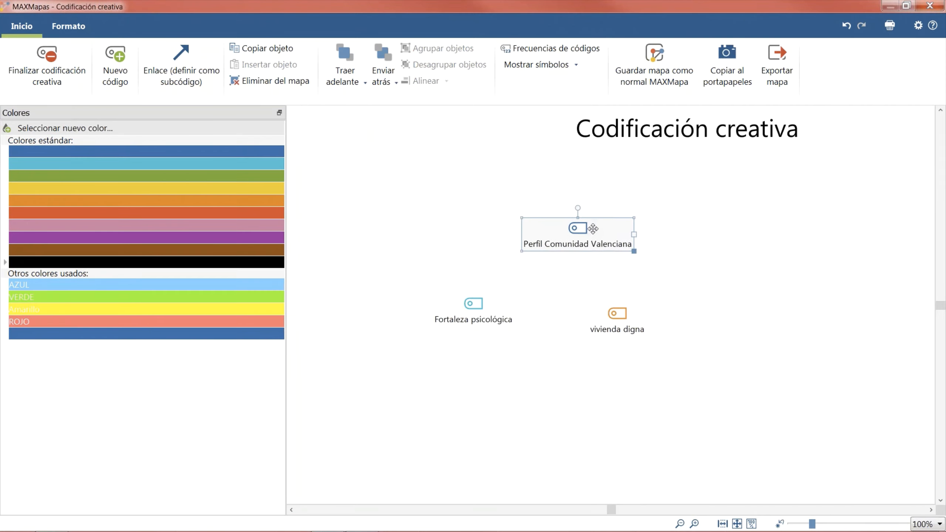
Link "Fortaleza psicológica" and "vivienda digna" as subcodes of "Perfil Comunidad Valenciana", and also link "vivienda digna" to "Fortaleza psicológica"
{"action": "left_click", "coordinate": [190, 83]}
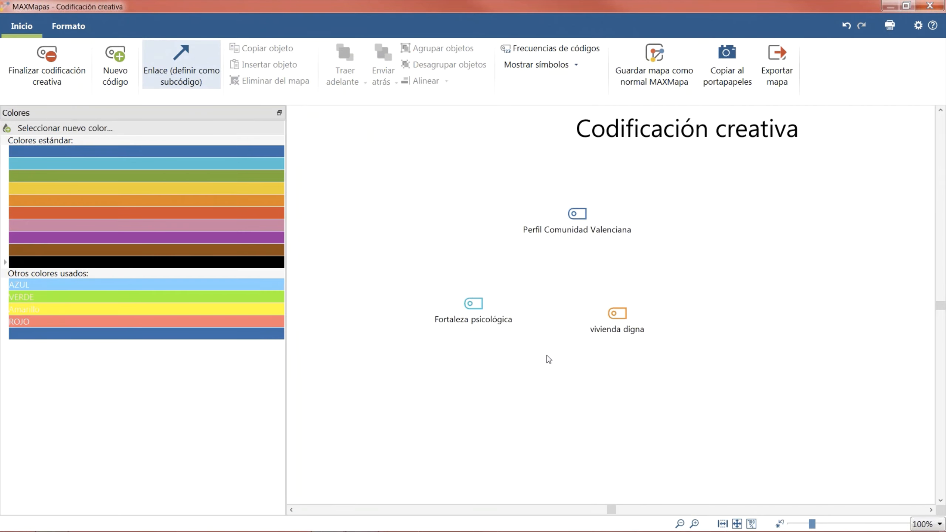
{"action": "left_click_drag", "start_coordinate": [474, 313], "coordinate": [584, 229]}
{"action": "left_click_drag", "start_coordinate": [618, 314], "coordinate": [588, 238]}
{"action": "left_click_drag", "start_coordinate": [619, 330], "coordinate": [475, 308]}
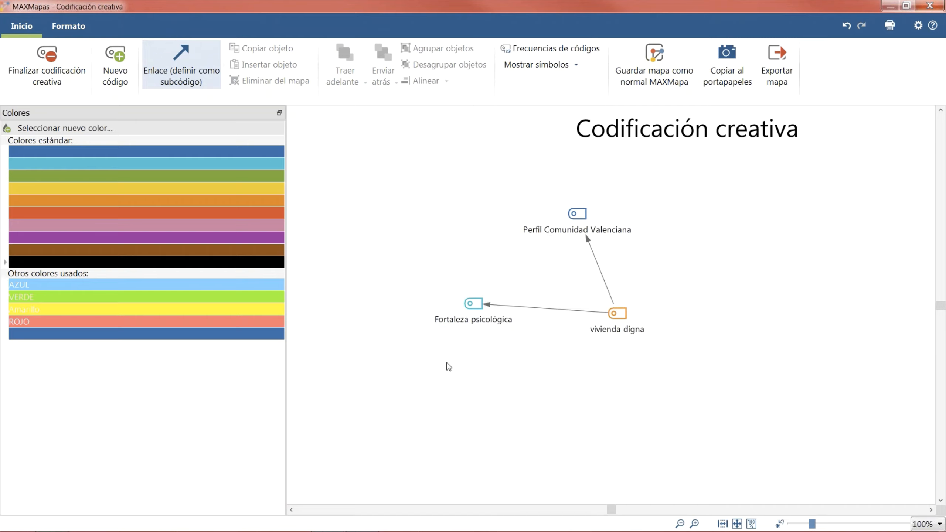
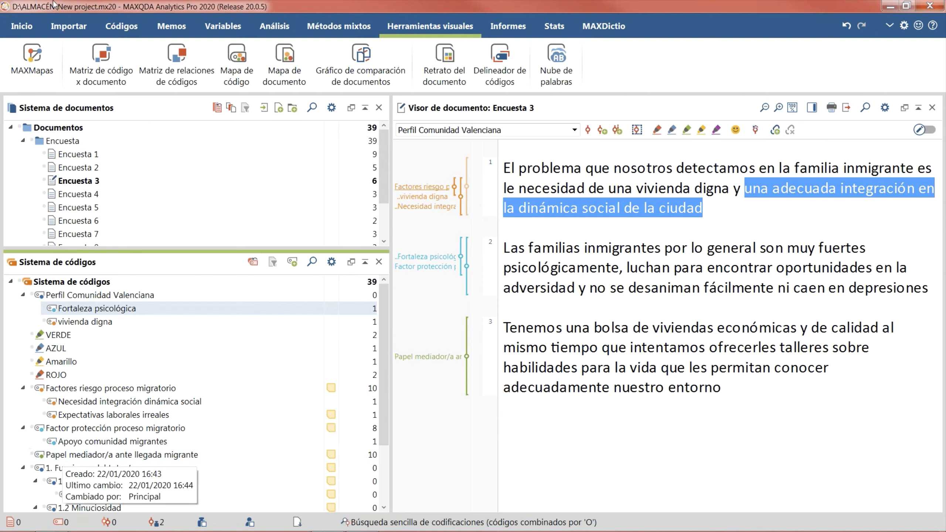
Show the favourite codes window and add "Necesidad integración dinámica social" to the favourites
{"action": "left_click", "coordinate": [126, 34]}
{"action": "left_click", "coordinate": [213, 48]}
{"action": "scroll", "coordinate": [149, 373], "scroll_direction": "down", "scroll_amount": 1}
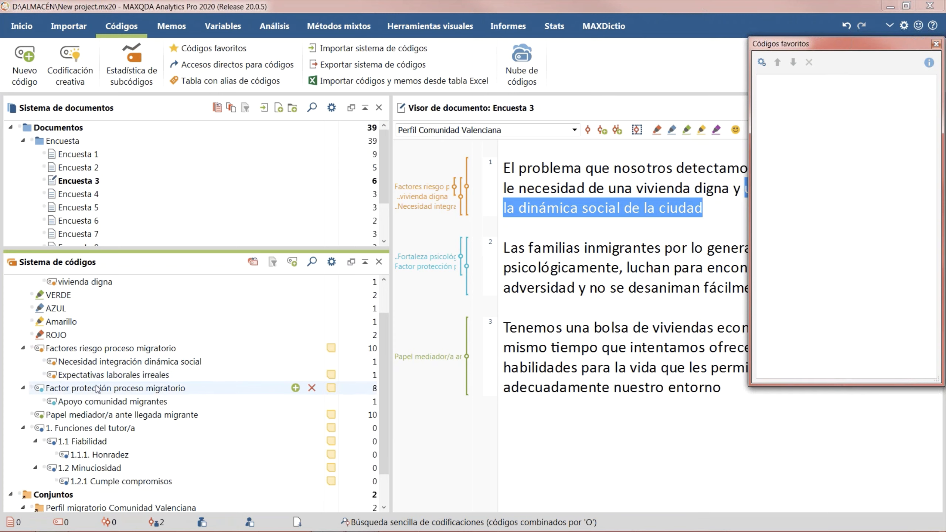
{"action": "right_click", "coordinate": [106, 365]}
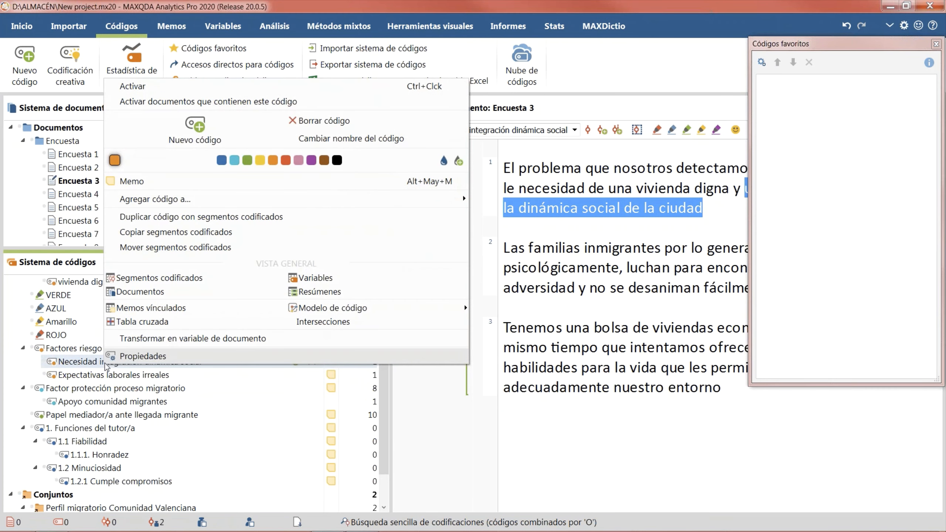
{"action": "mouse_move", "coordinate": [409, 199]}
{"action": "mouse_move", "coordinate": [562, 216]}
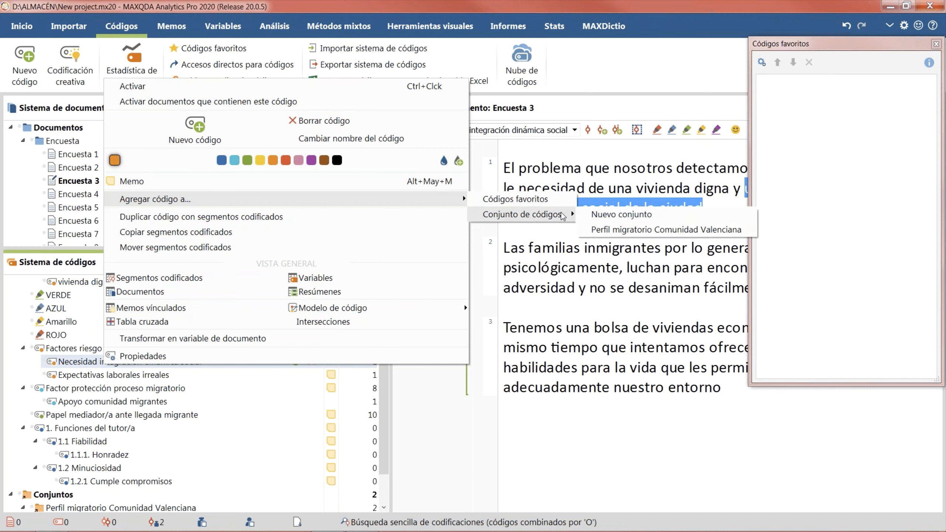
{"action": "left_click", "coordinate": [515, 199]}
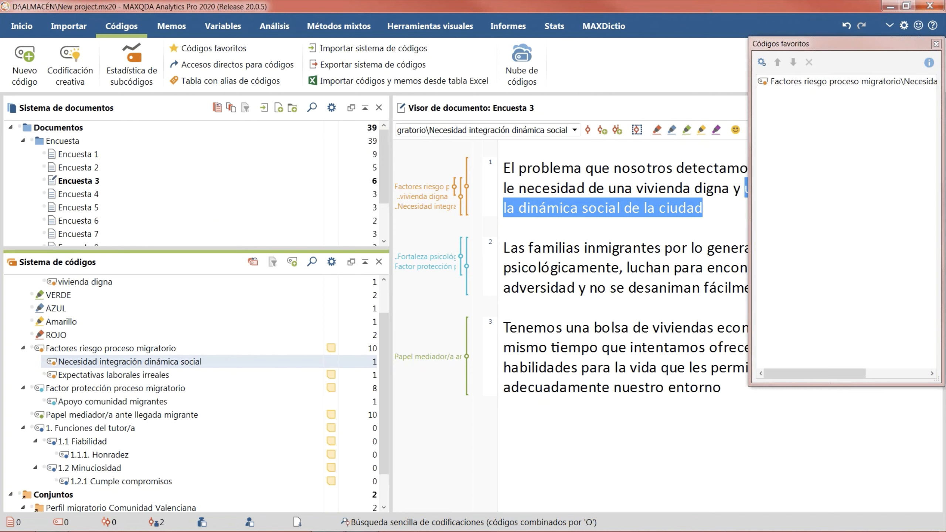
Shorten the favourite codes window, hide the document system, and float the code system beneath the favourites as a taller, narrower window
{"action": "left_click_drag", "start_coordinate": [802, 385], "coordinate": [830, 211]}
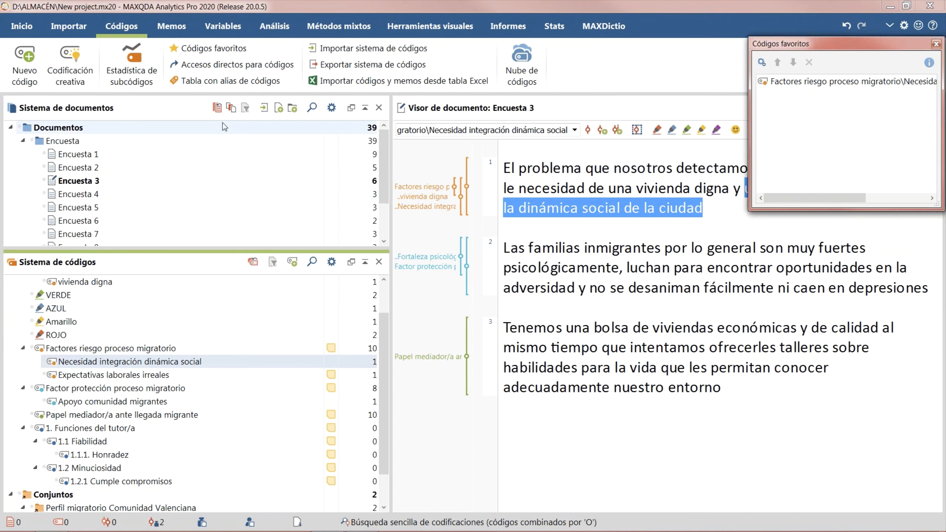
{"action": "left_click", "coordinate": [379, 107]}
{"action": "left_click", "coordinate": [351, 108]}
{"action": "left_click_drag", "start_coordinate": [386, 154], "coordinate": [661, 215]}
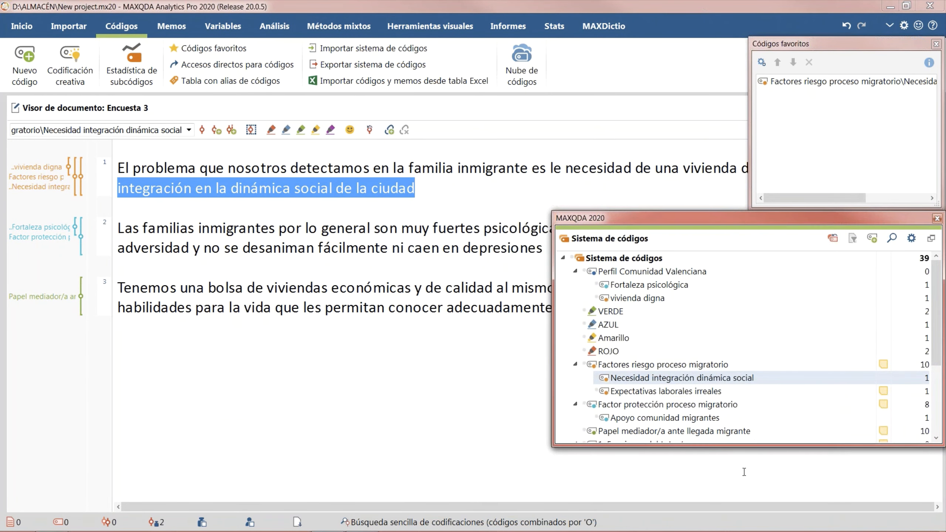
{"action": "left_click_drag", "start_coordinate": [736, 449], "coordinate": [736, 506]}
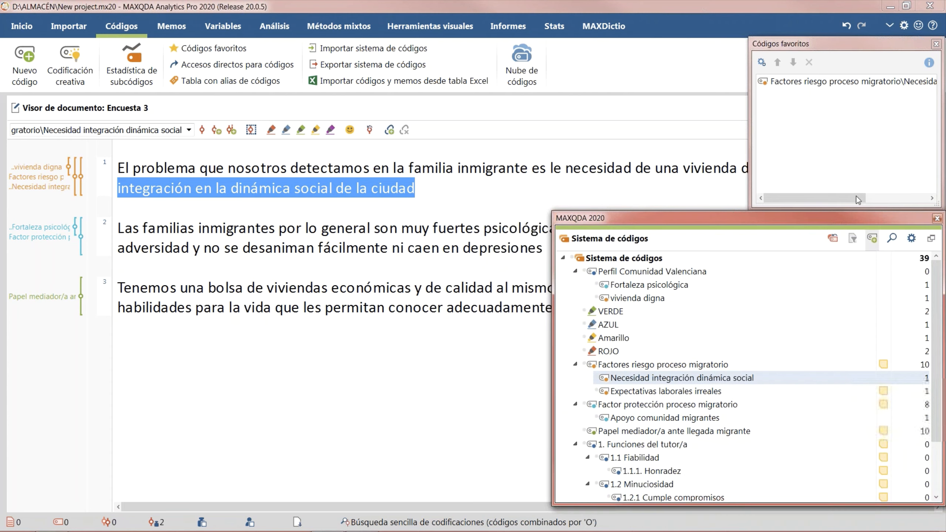
{"action": "left_click", "coordinate": [826, 143]}
{"action": "left_click", "coordinate": [758, 338]}
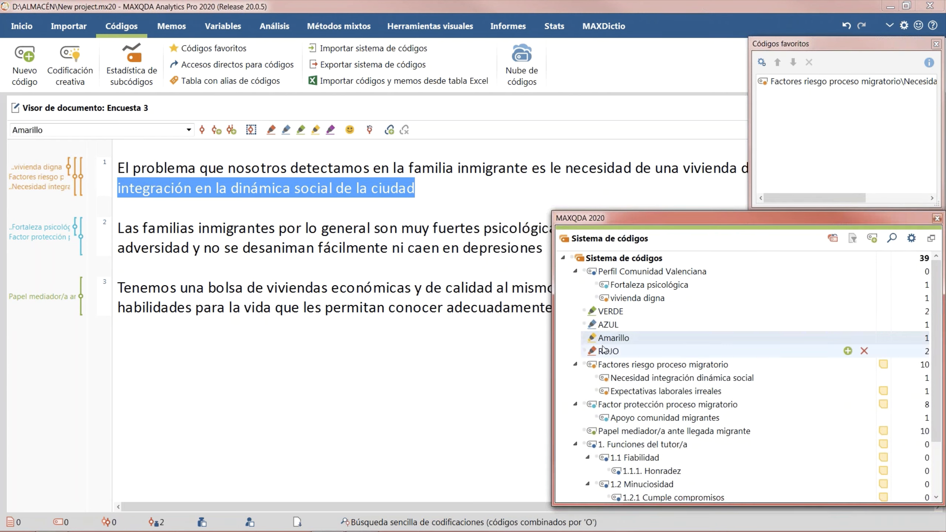
{"action": "left_click_drag", "start_coordinate": [596, 218], "coordinate": [674, 218]}
{"action": "left_click", "coordinate": [297, 287]}
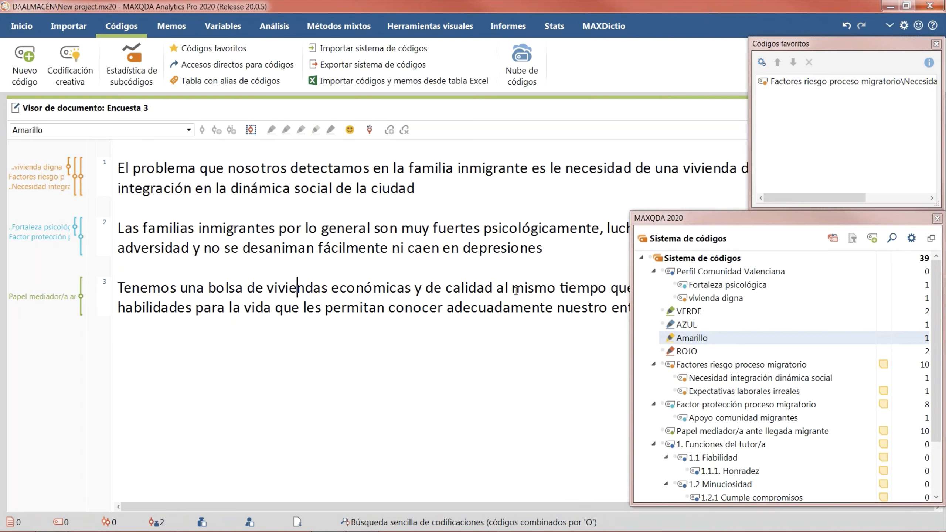
{"action": "left_click", "coordinate": [695, 220]}
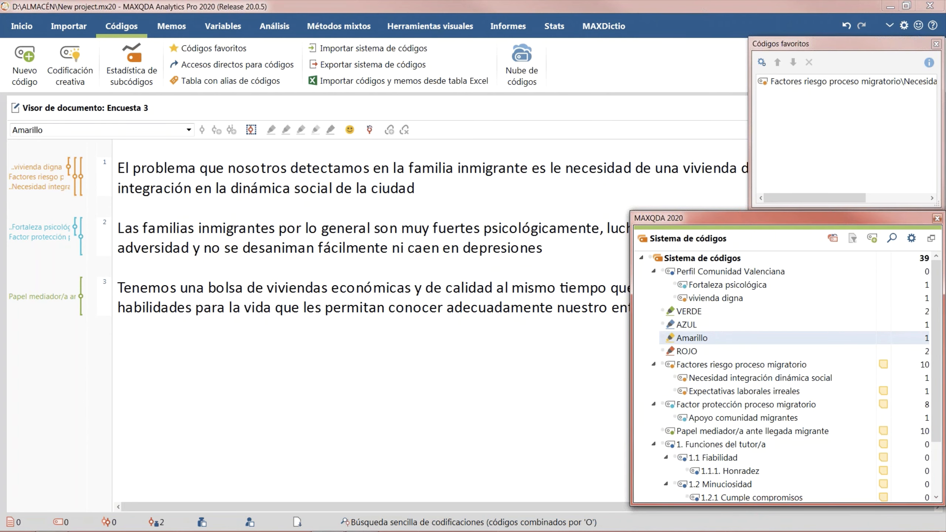
Show the document system again and create a new document memo for "Encuesta 3"
{"action": "left_click", "coordinate": [33, 28]}
{"action": "left_click", "coordinate": [134, 63]}
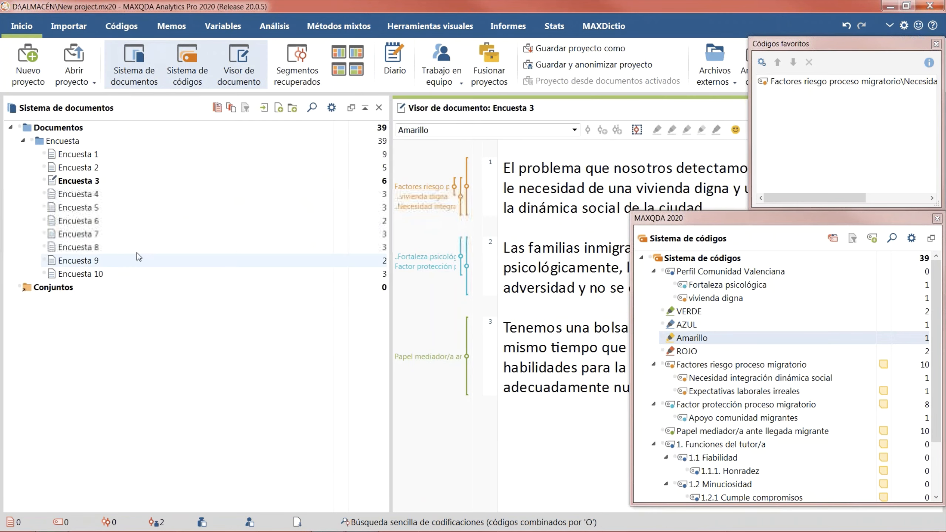
{"action": "left_click", "coordinate": [157, 153]}
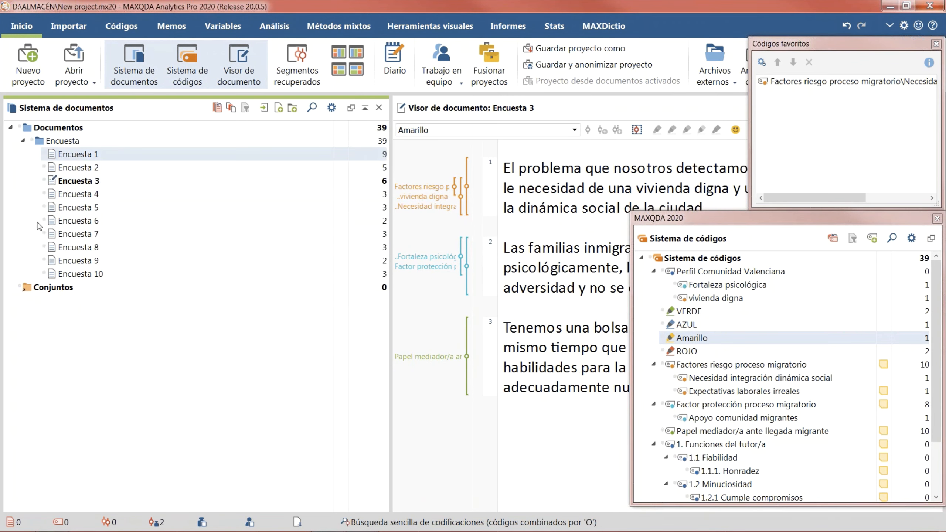
{"action": "left_click", "coordinate": [174, 181]}
{"action": "right_click", "coordinate": [339, 182]}
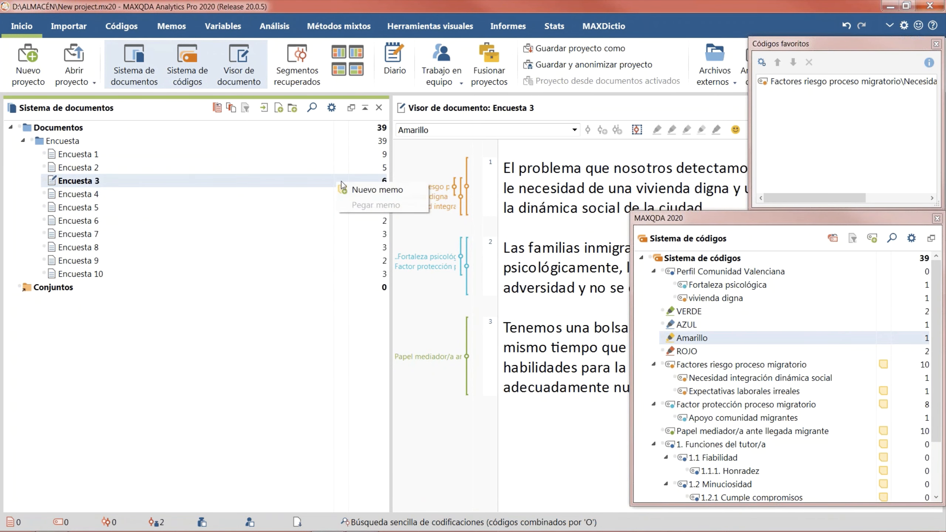
{"action": "left_click", "coordinate": [342, 186]}
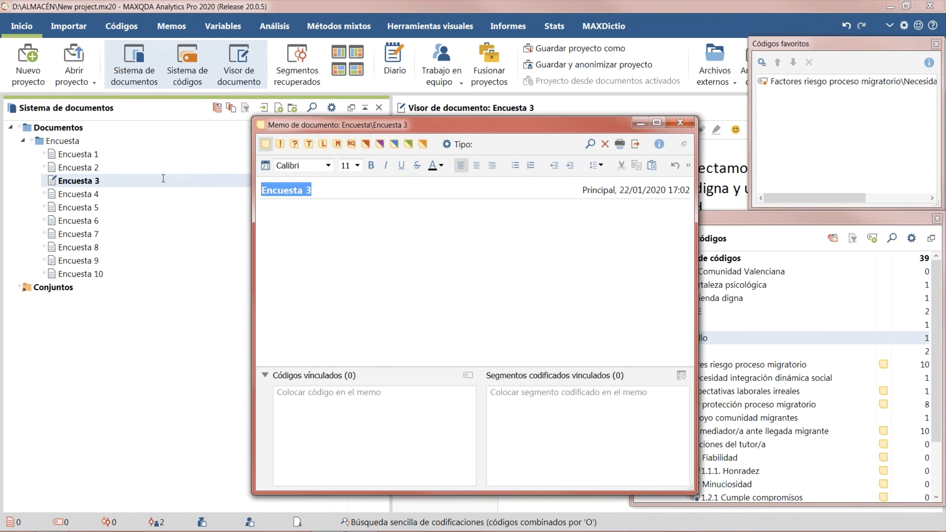
Change the memo's title to "Resumen de caso: Encuesta 3"
{"action": "left_click", "coordinate": [262, 190]}
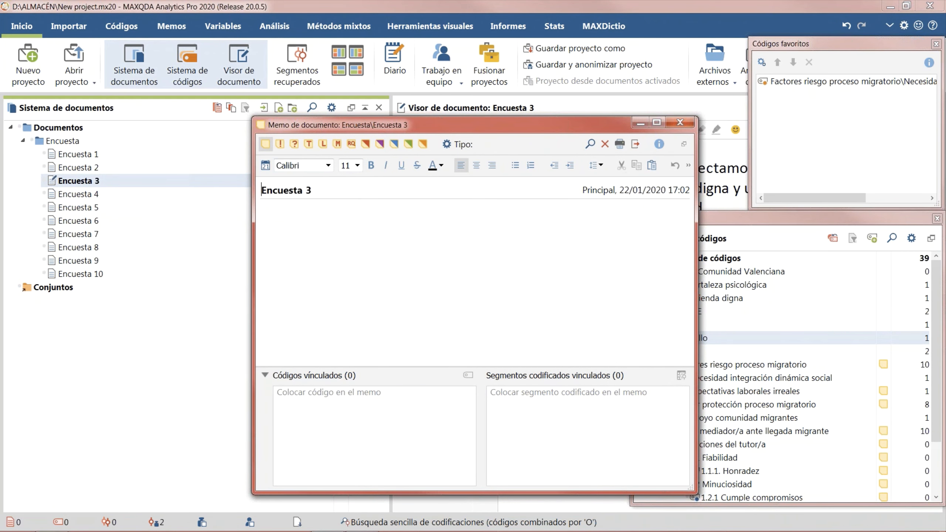
{"action": "type", "text": "Resu"}
{"action": "type", "text": "men de caso"}
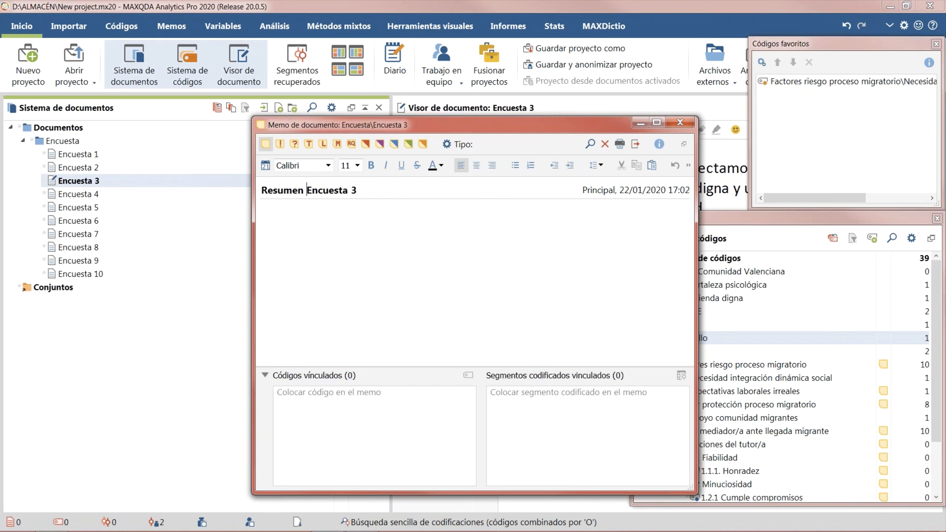
{"action": "type", "text": ":"}
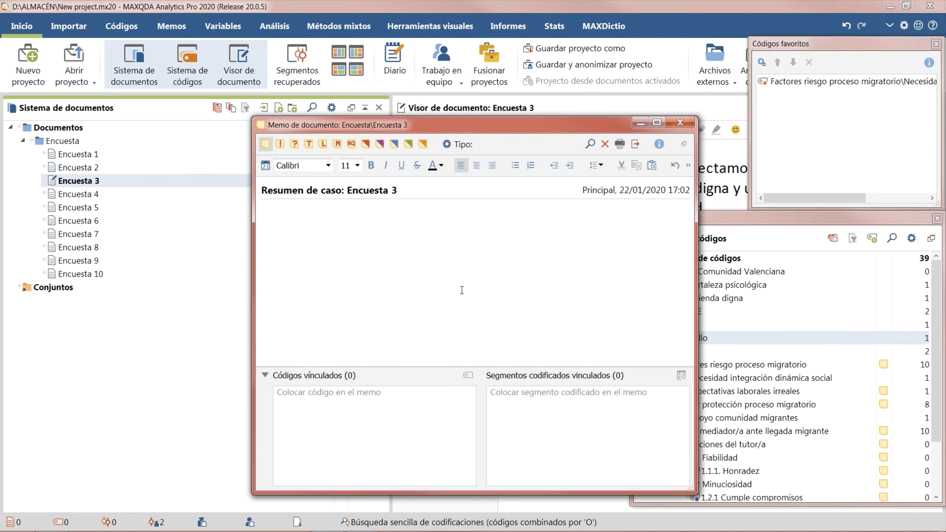
Arrange a narrower memo window below the survey text and bring the floating code system in front of it
{"action": "left_click_drag", "start_coordinate": [535, 130], "coordinate": [781, 13]}
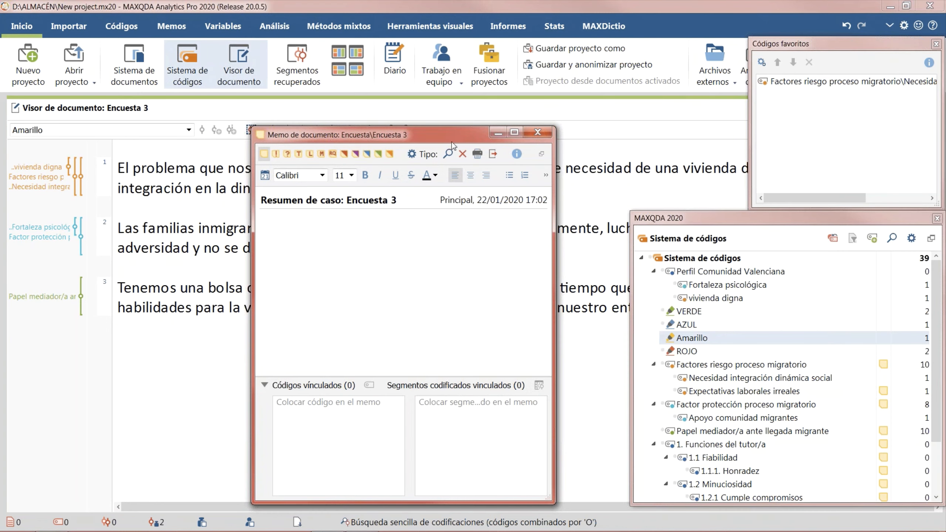
{"action": "left_click_drag", "start_coordinate": [447, 138], "coordinate": [613, 318]}
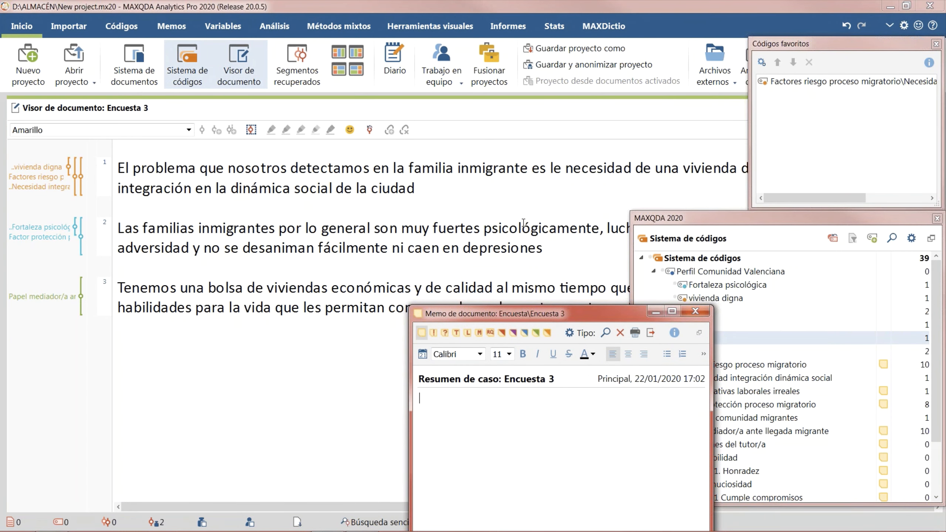
{"action": "left_click", "coordinate": [791, 225]}
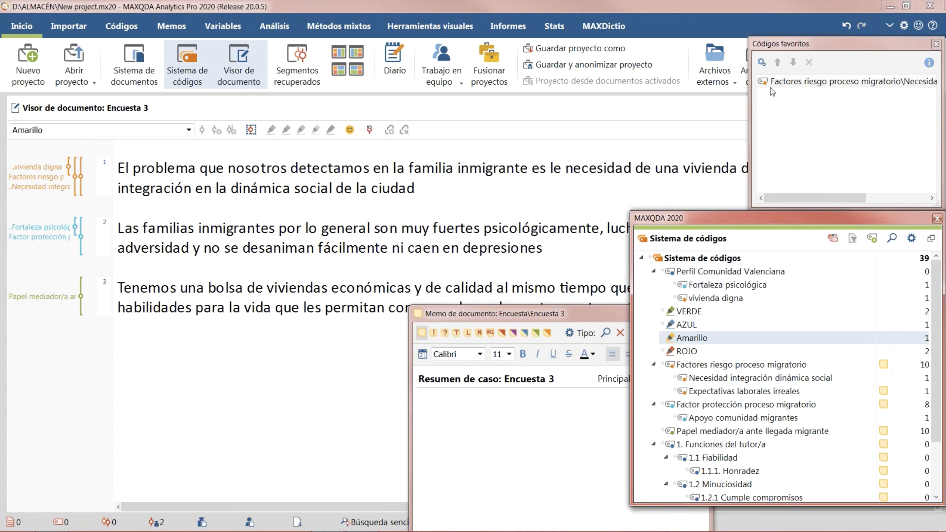
Add "Fortaleza psicológica" to the favourite codes and close the floating code system window
{"action": "mouse_move", "coordinate": [714, 354]}
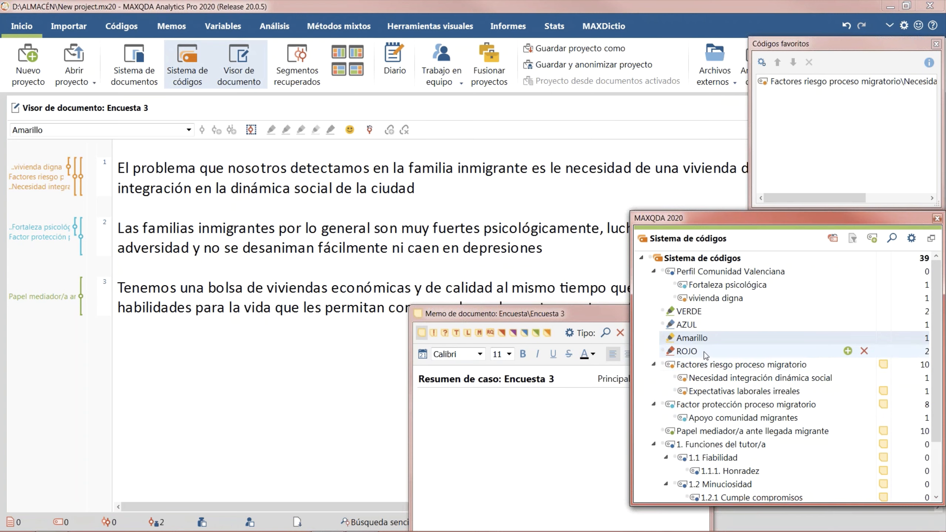
{"action": "right_click", "coordinate": [709, 285]}
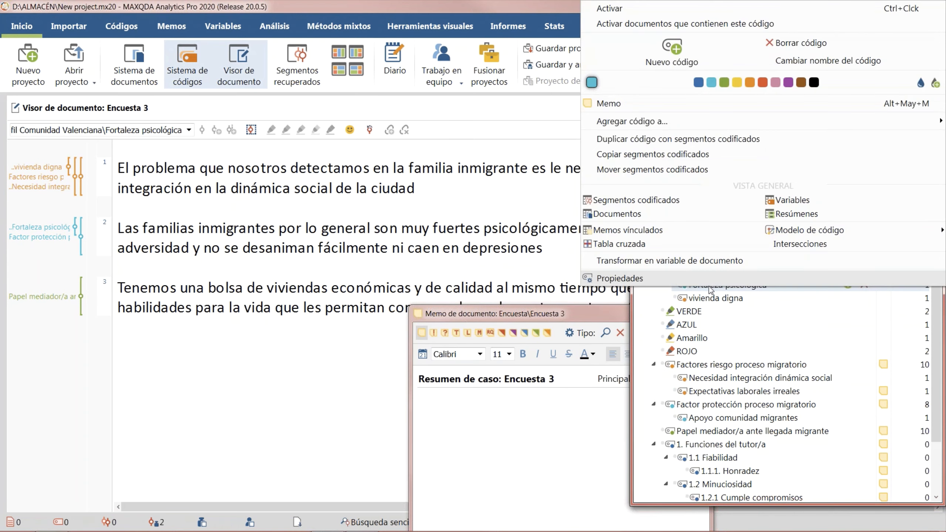
{"action": "mouse_move", "coordinate": [677, 128]}
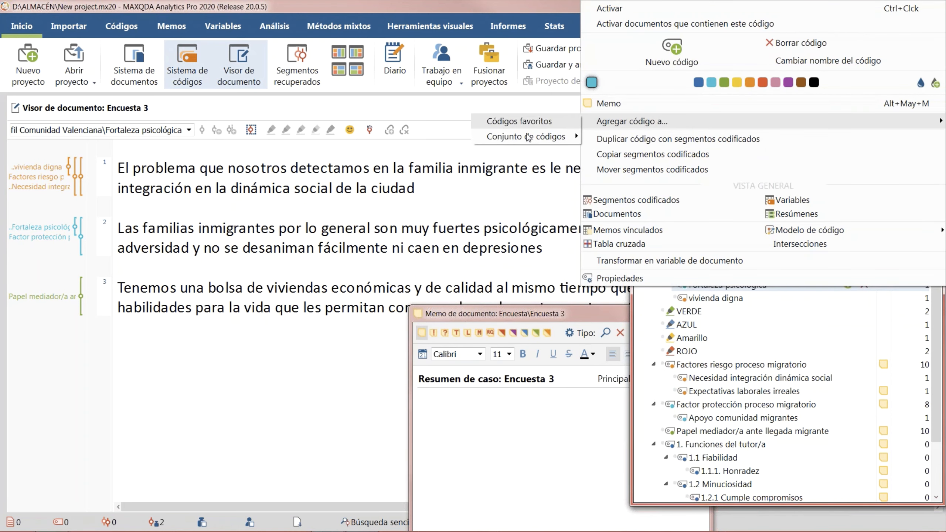
{"action": "left_click", "coordinate": [519, 121]}
{"action": "left_click", "coordinate": [785, 101]}
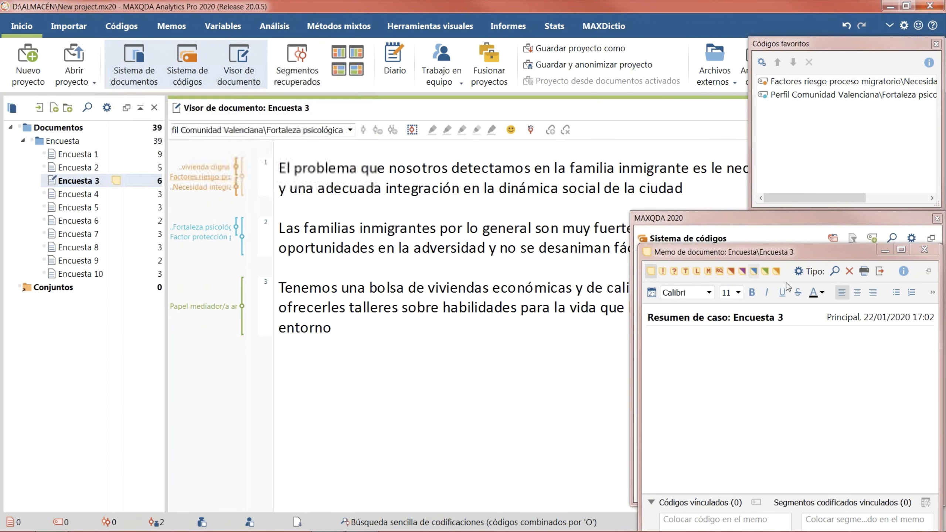
{"action": "left_click", "coordinate": [937, 217]}
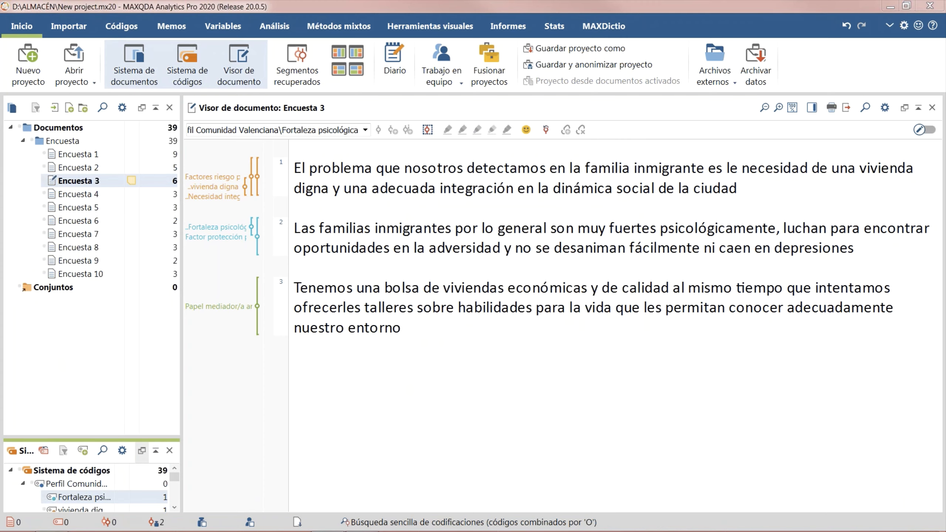
Widen the document and code system panes and give the code system more height to list its codes
{"action": "left_click_drag", "start_coordinate": [132, 437], "coordinate": [278, 297]}
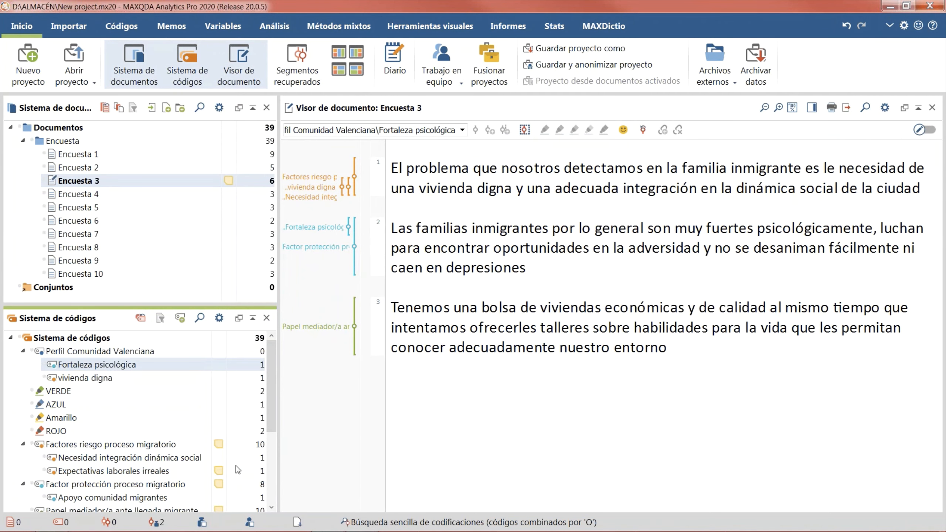
{"action": "scroll", "coordinate": [87, 425], "scroll_direction": "down", "scroll_amount": 3}
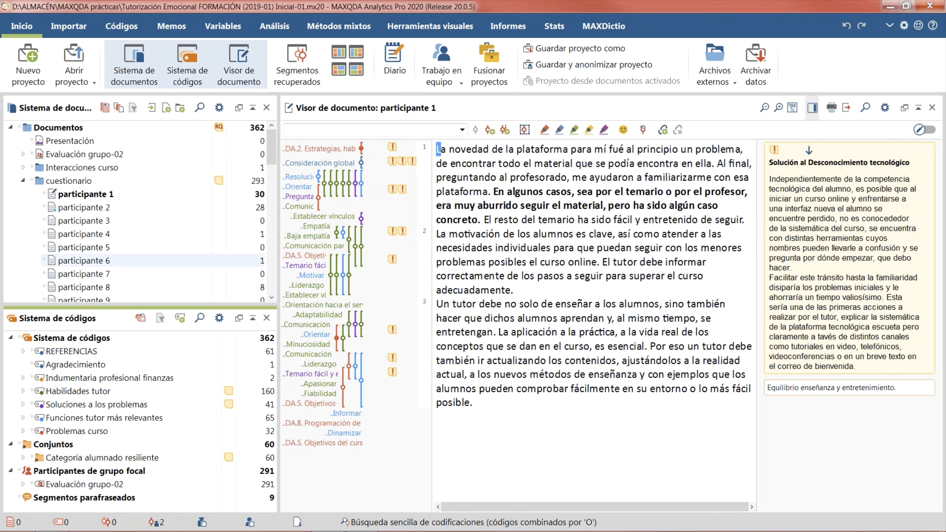
Expand the codes "Problemas curso" and "Funciones tutor más relevantes", and activate all documents in the "cuestionario" group
{"action": "left_click", "coordinate": [23, 431]}
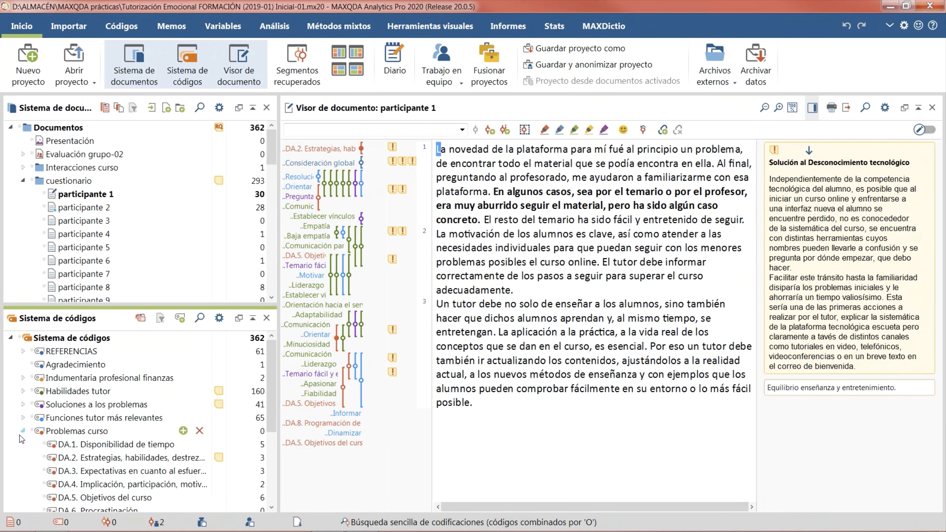
{"action": "left_click", "coordinate": [23, 417]}
{"action": "left_click", "coordinate": [90, 418]}
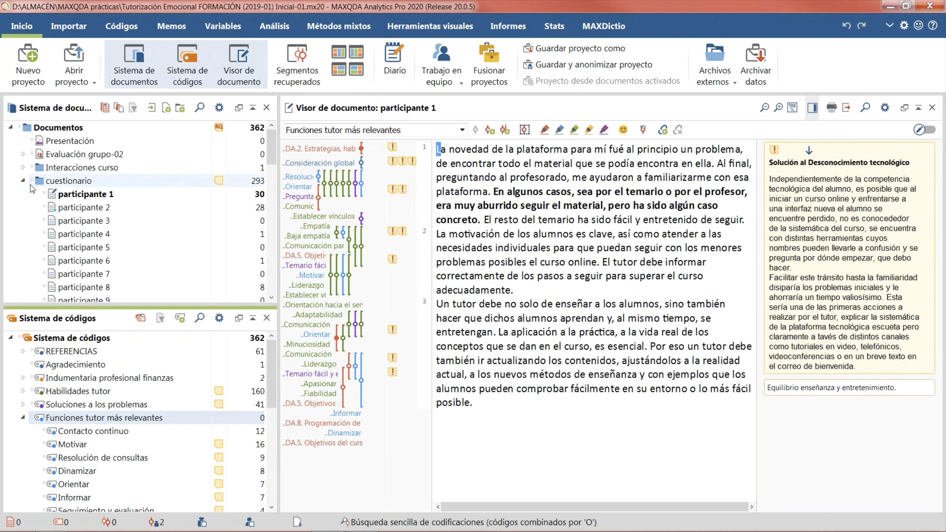
{"action": "left_click", "coordinate": [33, 183], "text": "ctrl"}
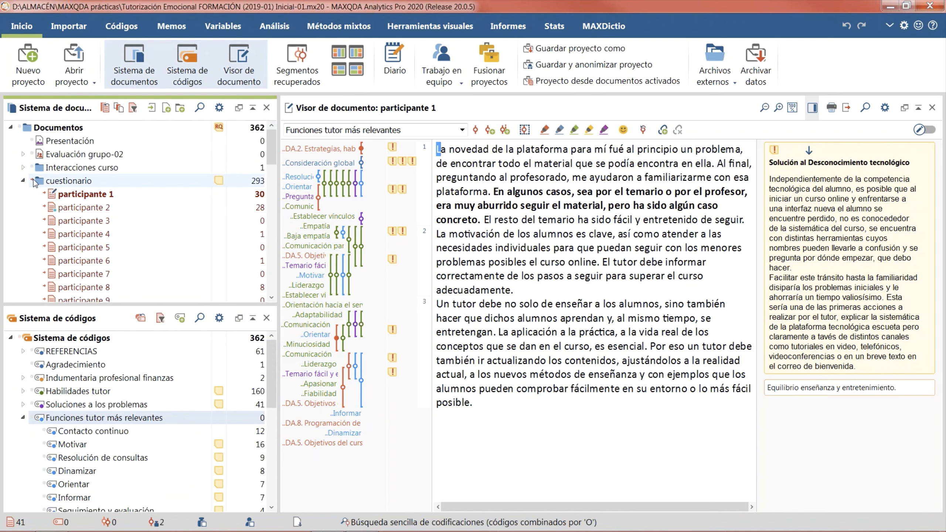
Generate subcode statistics for "Funciones tutor más relevantes" in the activated documents, using coded segments as the unit of analysis
{"action": "right_click", "coordinate": [123, 417]}
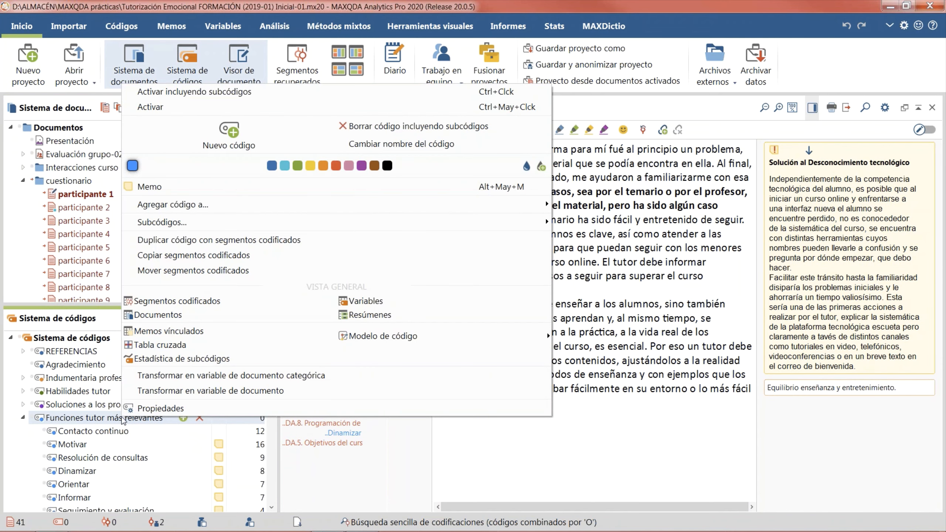
{"action": "left_click", "coordinate": [190, 359]}
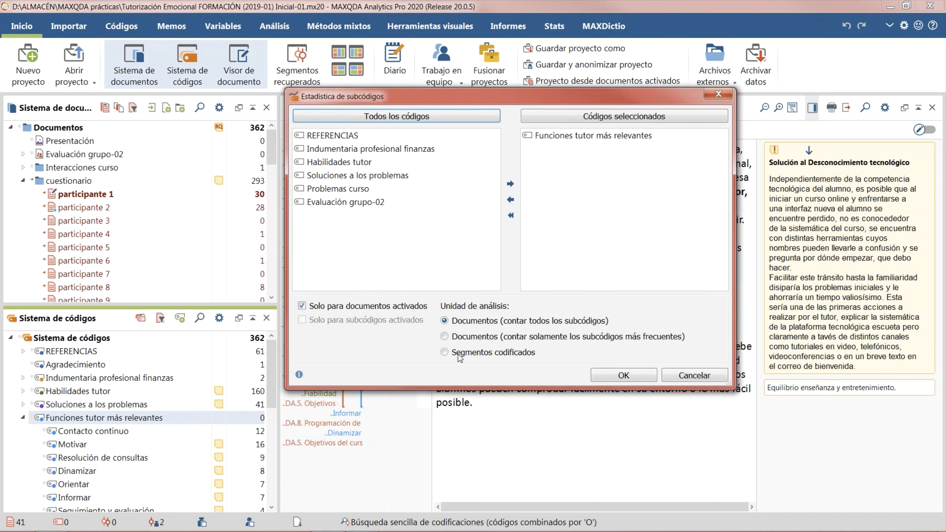
{"action": "left_click", "coordinate": [445, 353]}
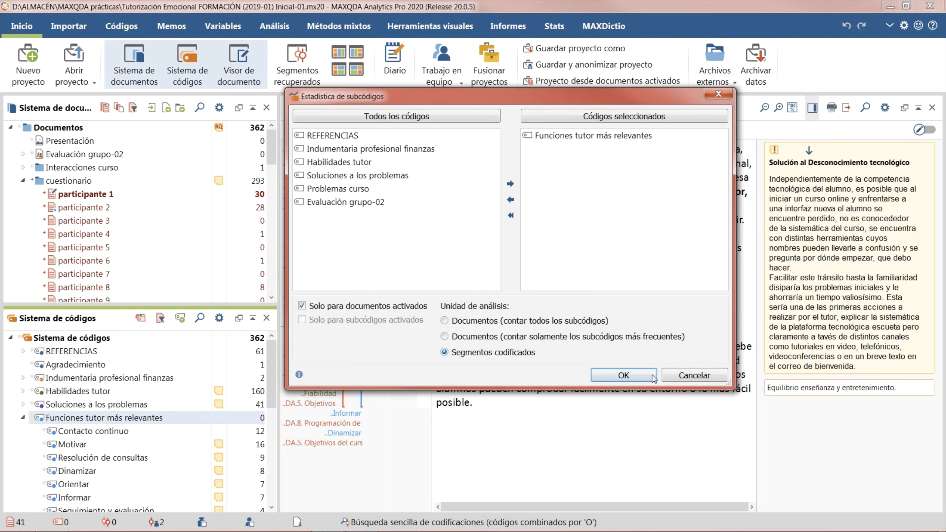
{"action": "left_click", "coordinate": [638, 382]}
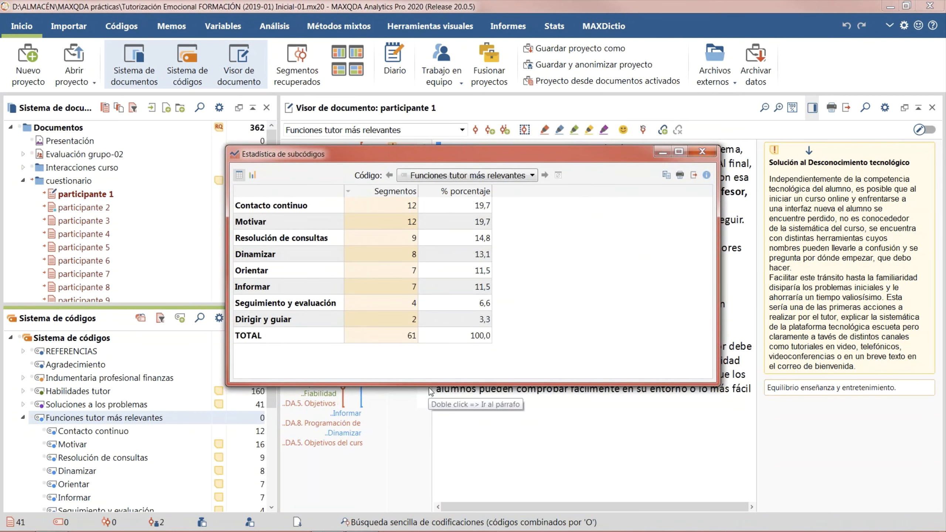
Show the subcode statistics as a vertical bar chart and widen the results window to fit the category labels
{"action": "left_click_drag", "start_coordinate": [431, 384], "coordinate": [430, 402]}
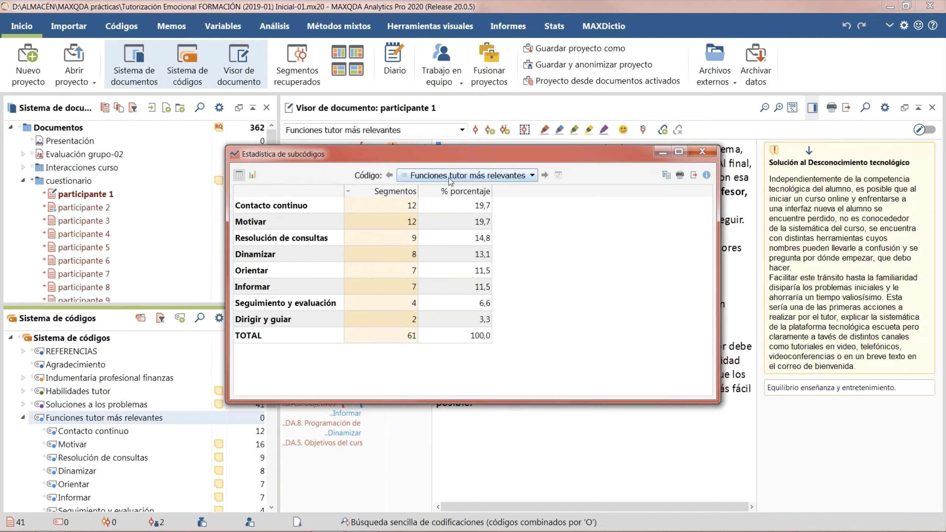
{"action": "left_click", "coordinate": [252, 175]}
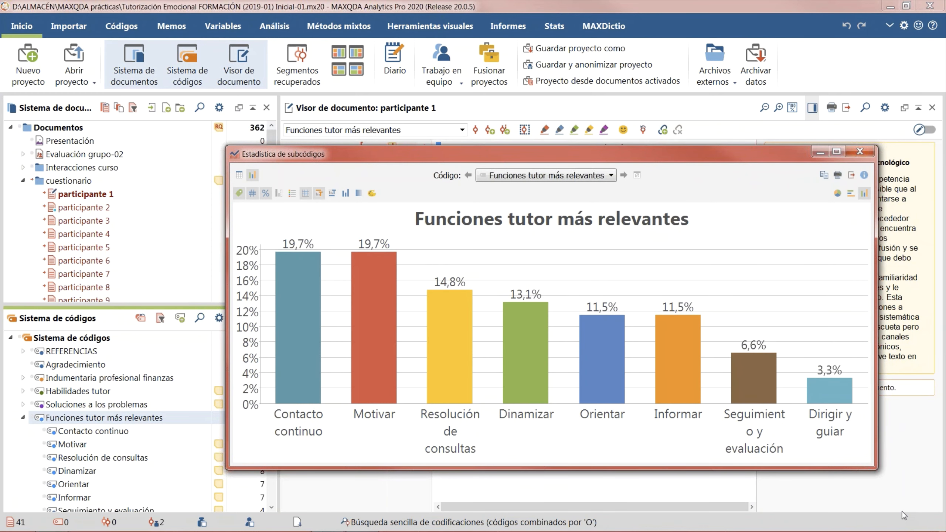
{"action": "left_click", "coordinate": [882, 420]}
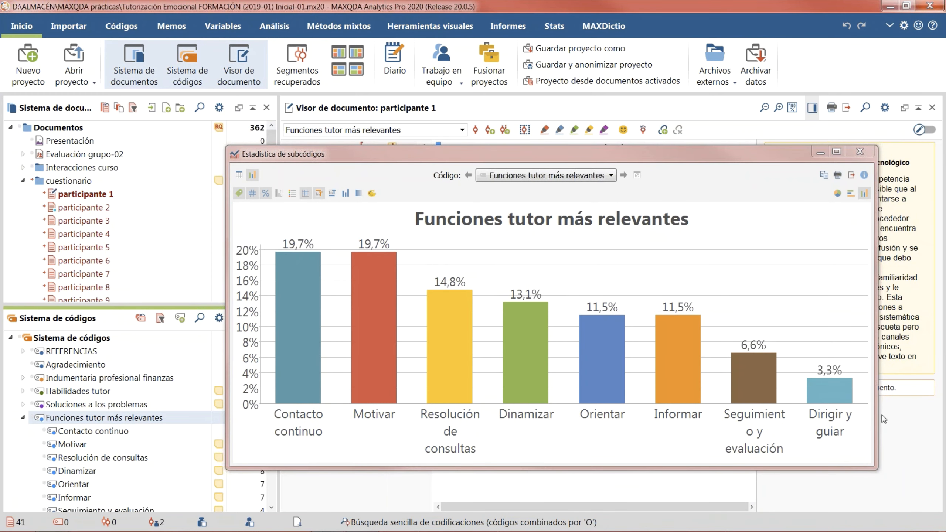
{"action": "left_click_drag", "start_coordinate": [878, 416], "coordinate": [926, 416]}
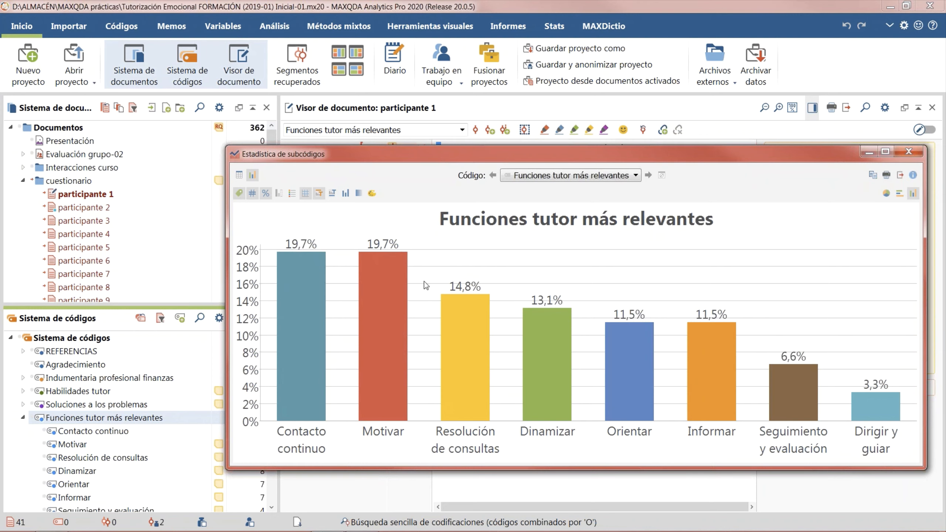
Hide the chart's gridlines and value axis and apply the third colour scheme to its bars
{"action": "left_click", "coordinate": [306, 193]}
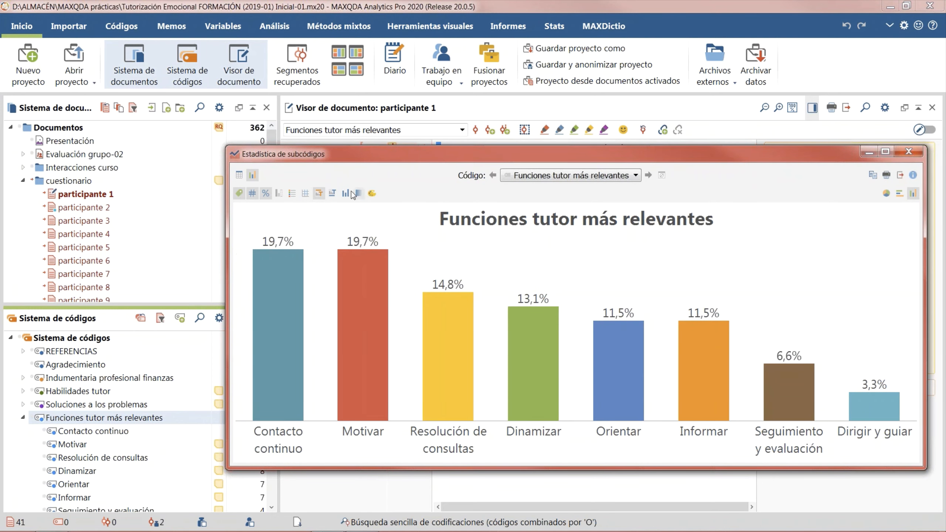
{"action": "left_click", "coordinate": [371, 193]}
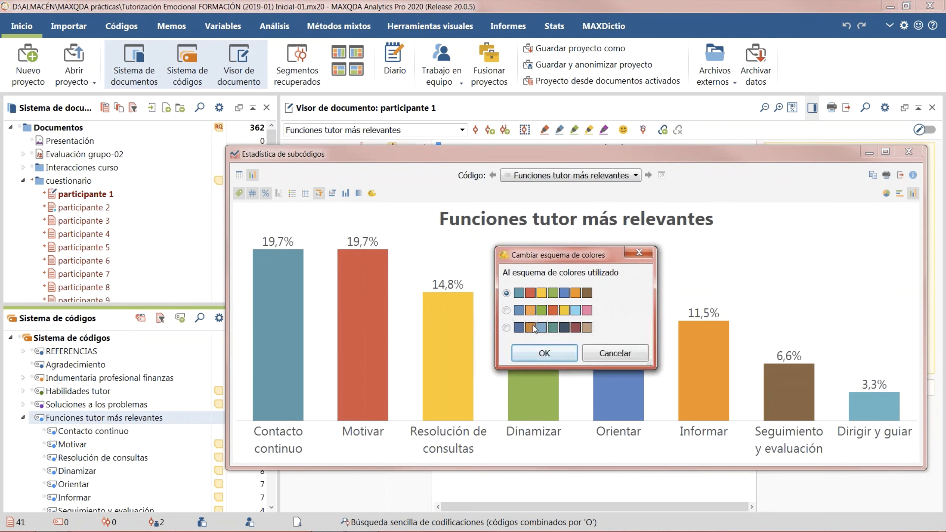
{"action": "left_click", "coordinate": [506, 328]}
{"action": "key", "text": "Return"}
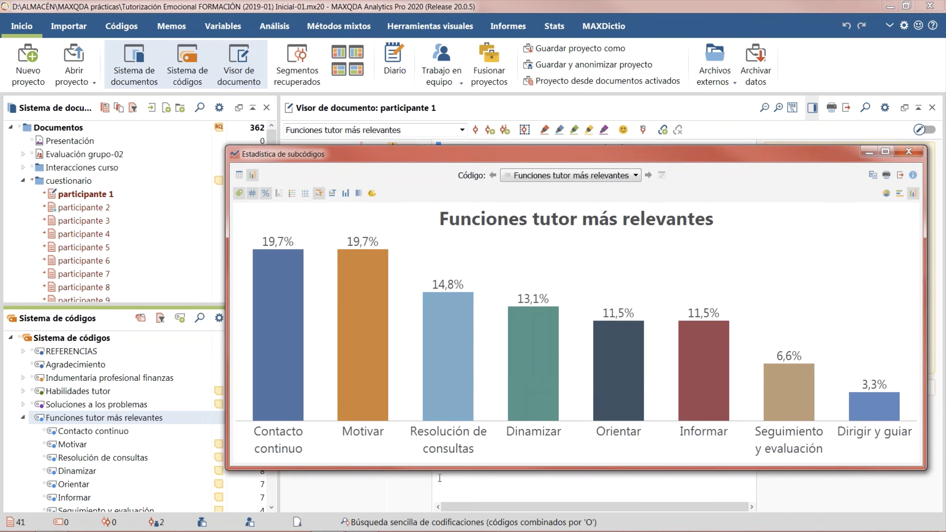